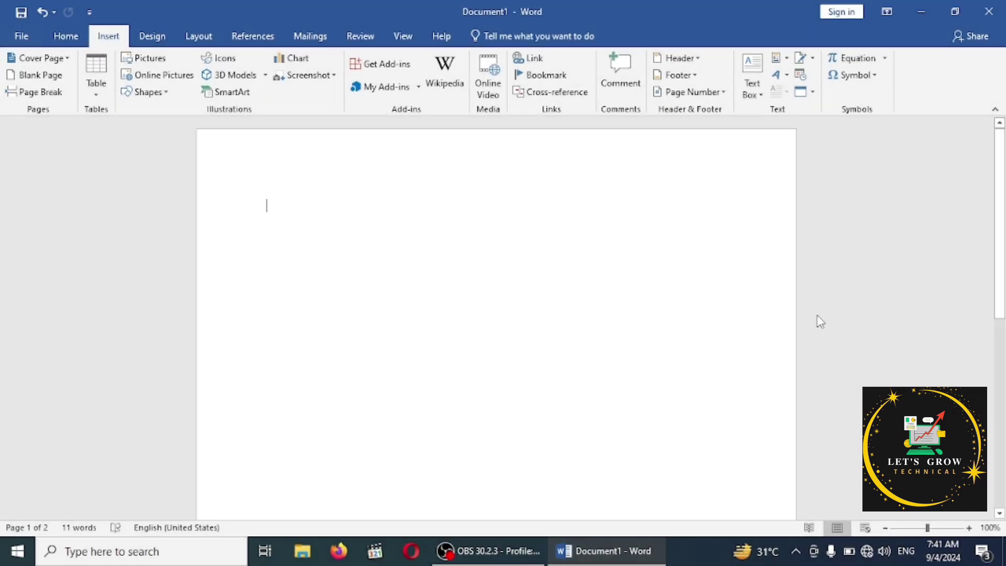
Step: Type the heading RANDOM ACCESS MEMORY on the blank page, with no empty paragraph after it
left_click(787, 59)
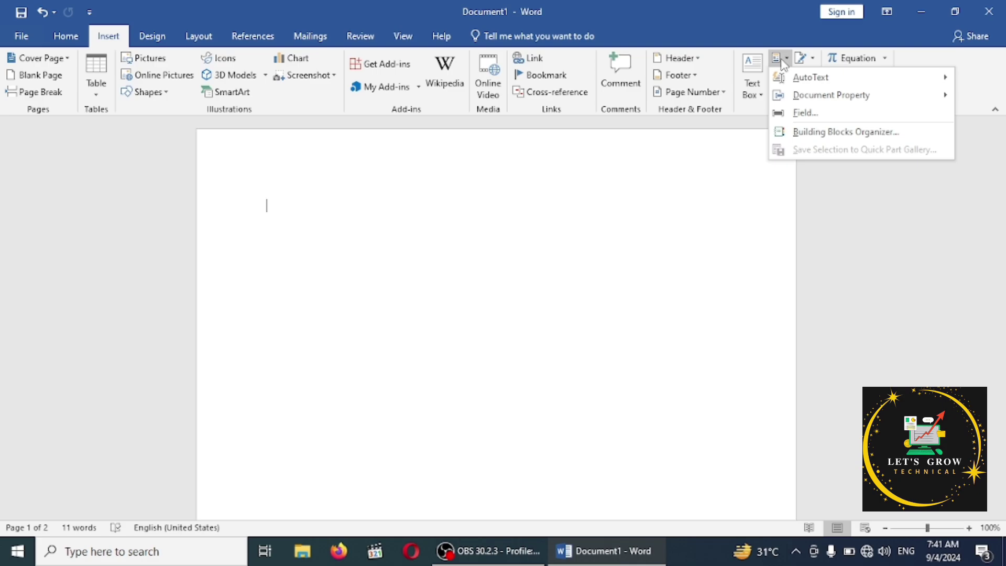
left_click(451, 302)
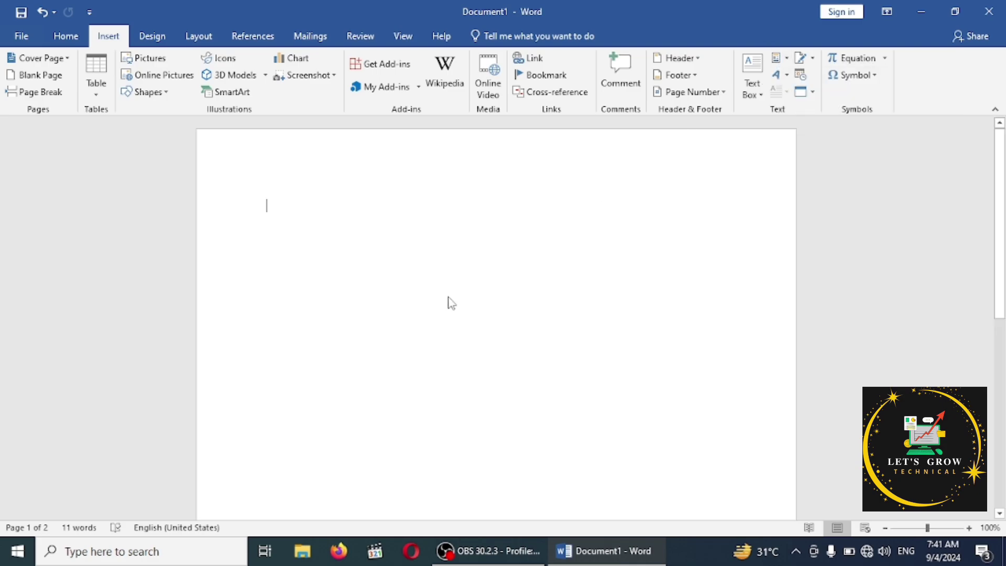
type("R")
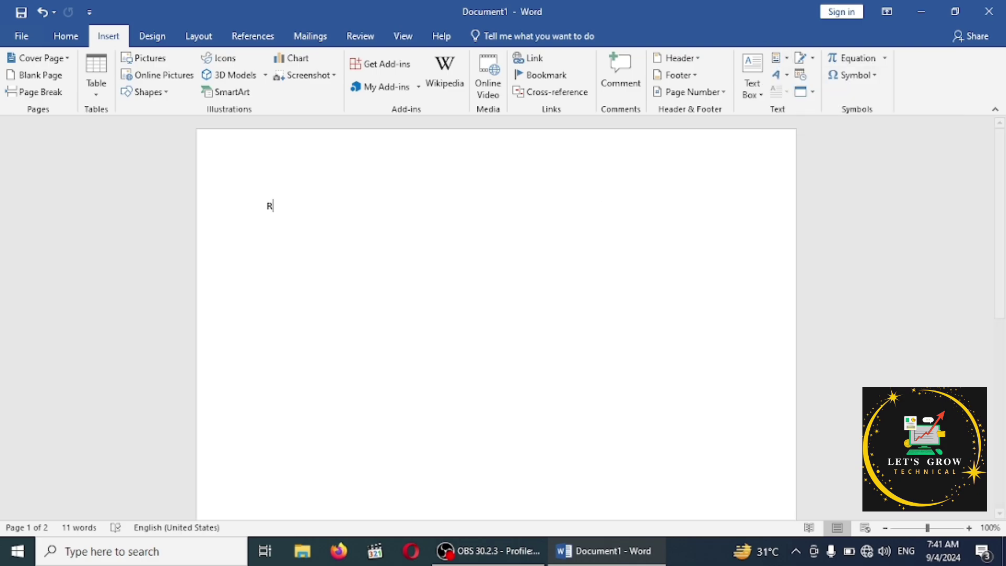
type("AND")
type("OM ACCES")
type("S MEMORY")
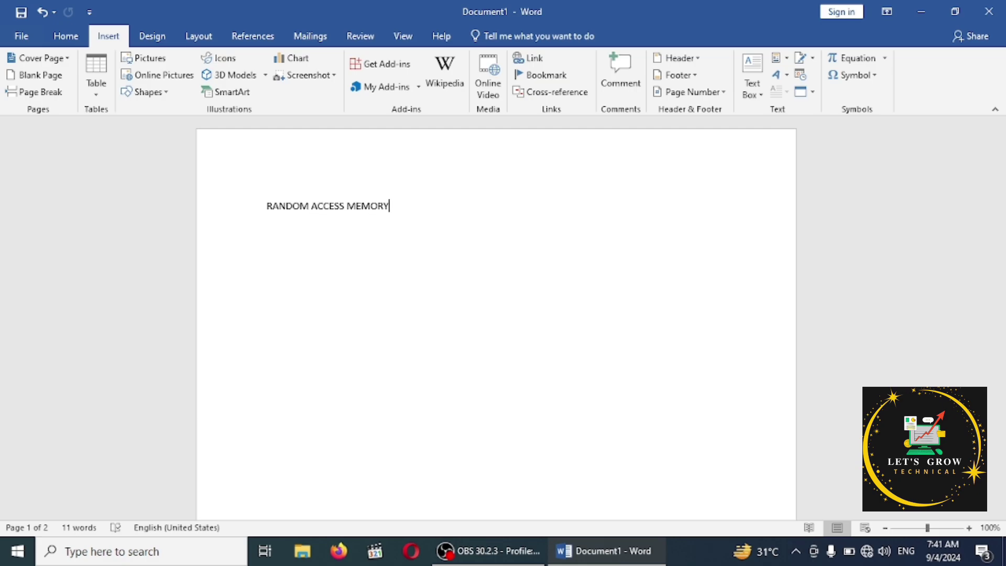
key("Return")
key("ctrl+a")
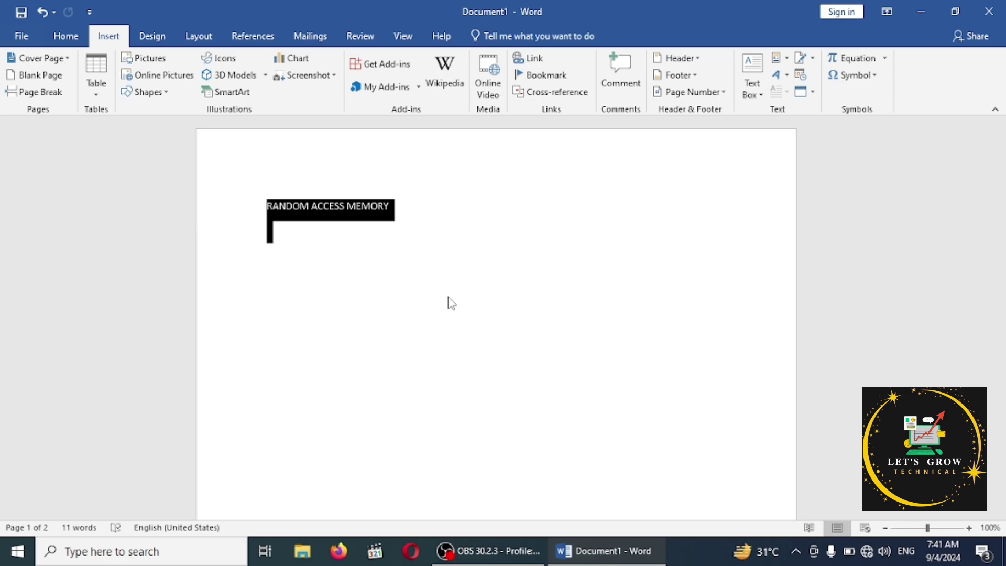
left_click(472, 263)
key("BackSpace")
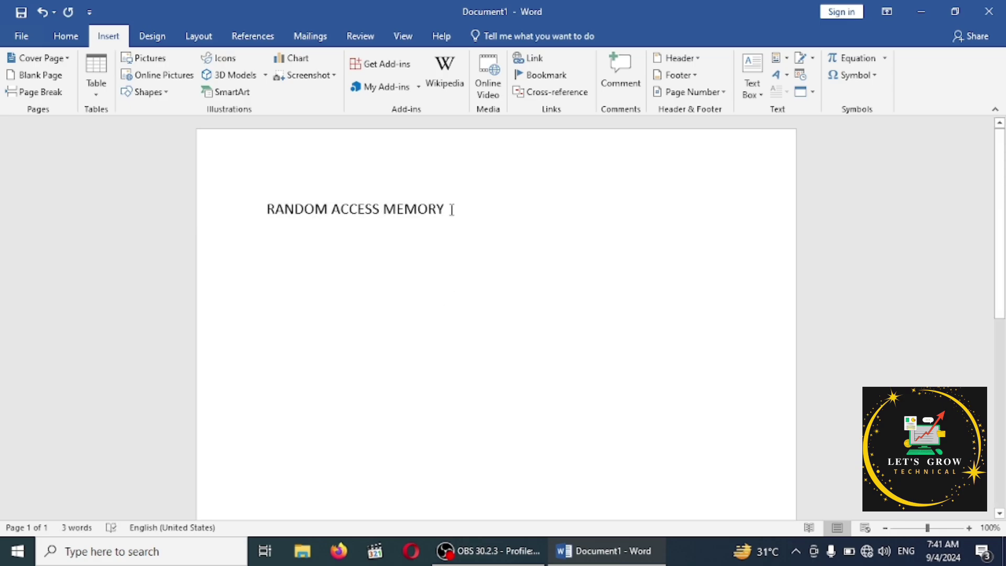
Step: Enlarge the heading's font two steps, then select the whole RANDOM ACCESS MEMORY line
left_click(234, 198)
key("ctrl+shift+period")
key("ctrl+shift+period")
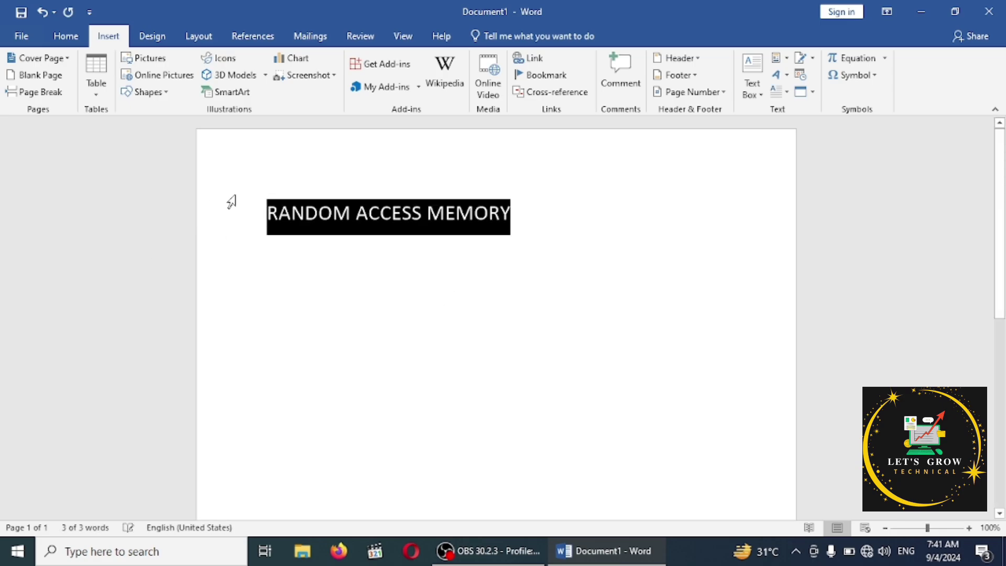
key("ctrl+shift+period")
left_click(566, 225)
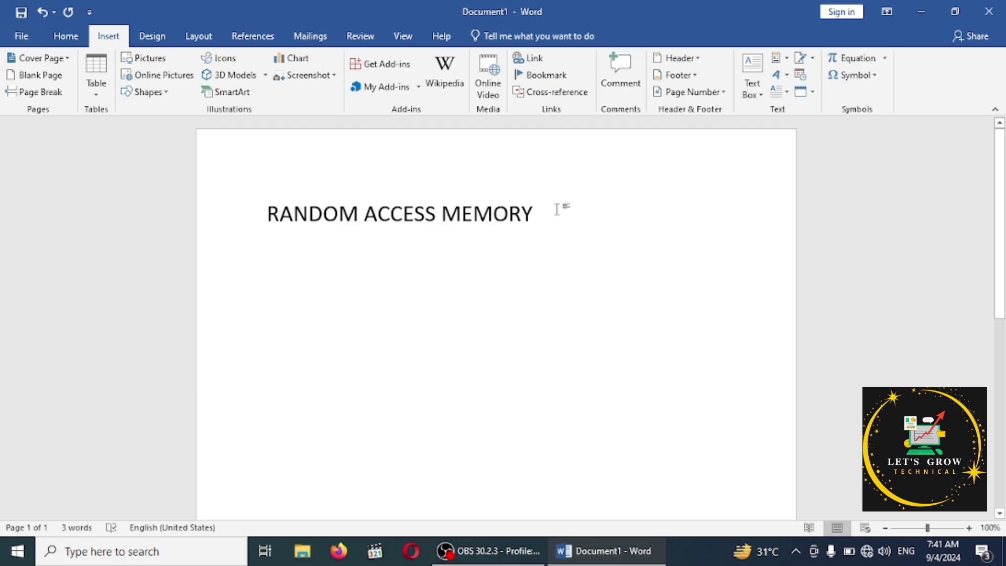
left_click_drag(539, 215, 265, 195)
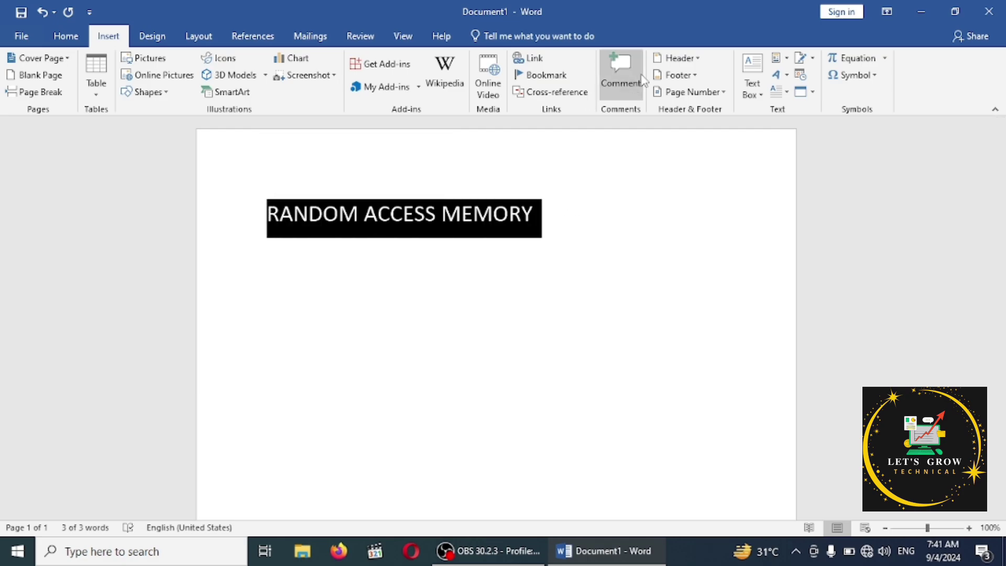
left_click(778, 58)
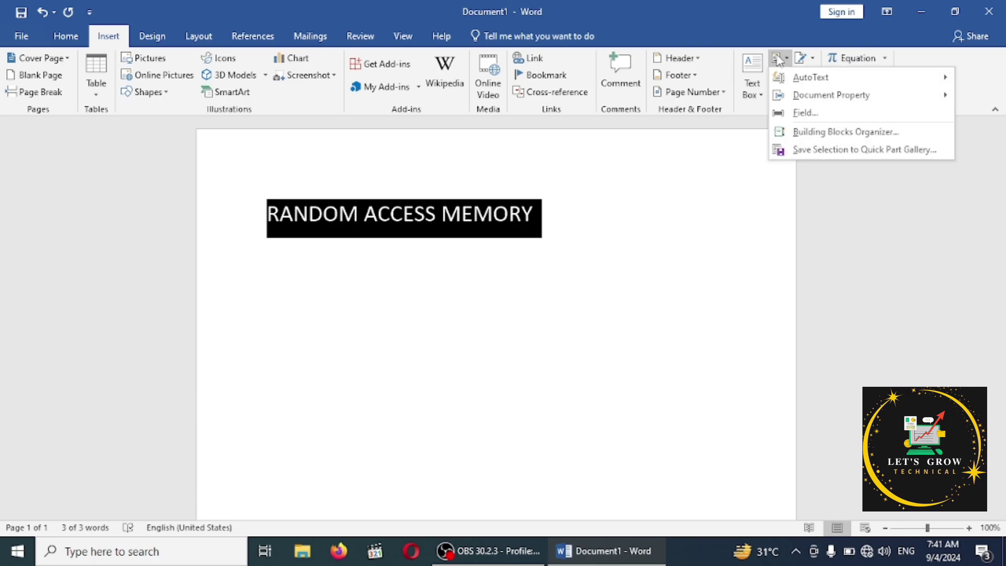
Step: Save the selected RANDOM ACCESS MEMORY heading as a Quick Part named RAM
left_click(815, 152)
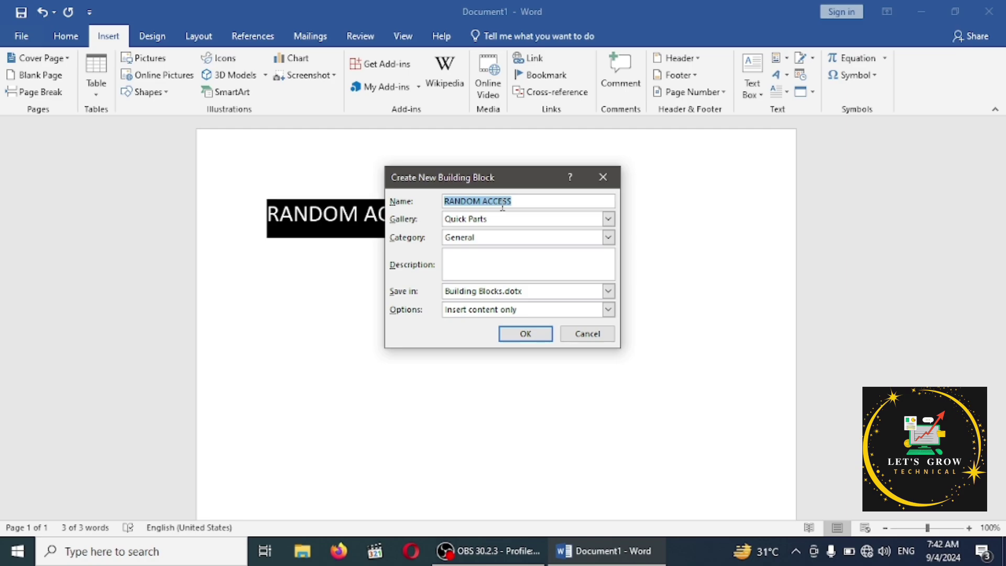
type("R")
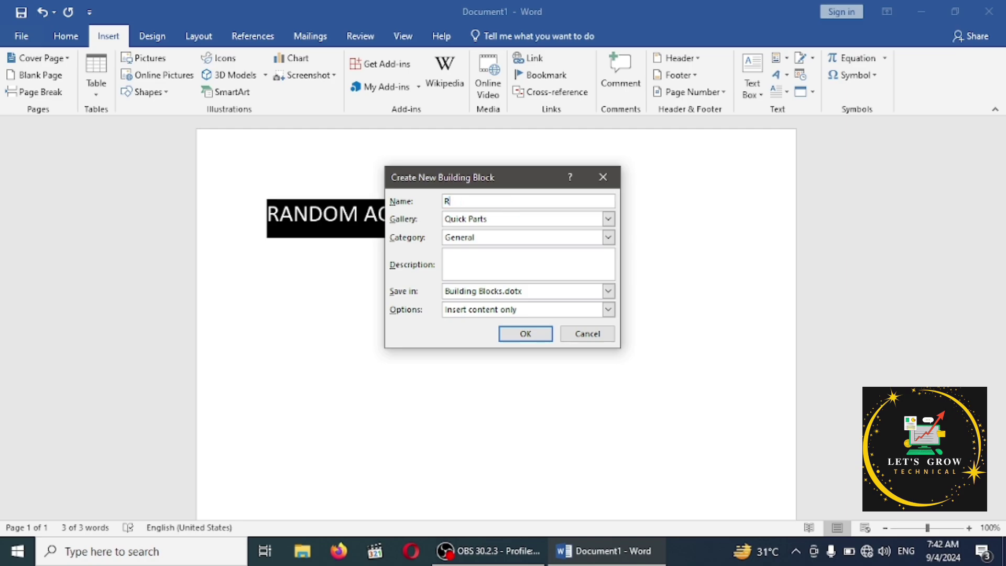
type("AM")
left_click(523, 334)
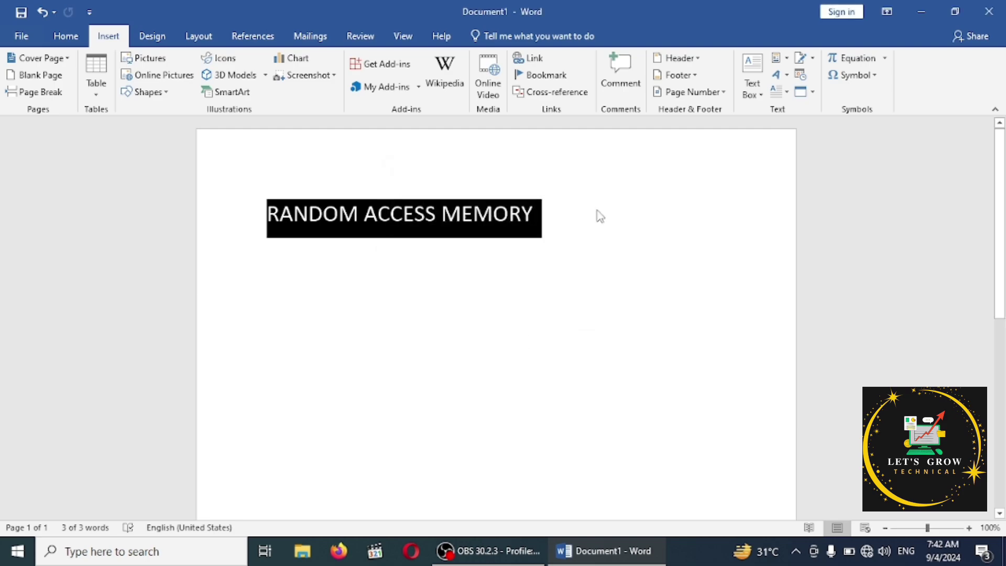
Step: Generate five sample paragraphs below the heading with =RAND() and select the text from 'Video' onward
left_click(600, 214)
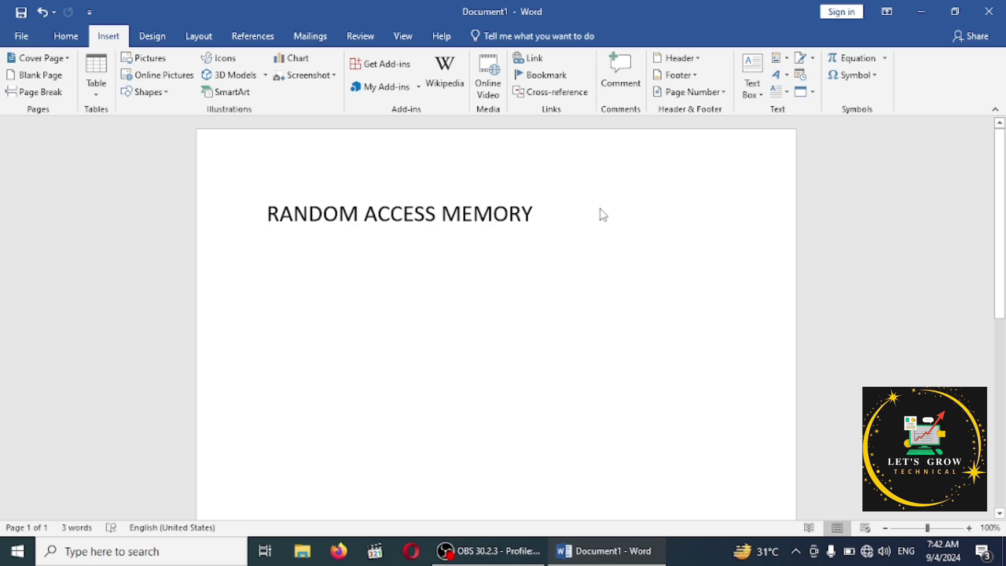
key("Return")
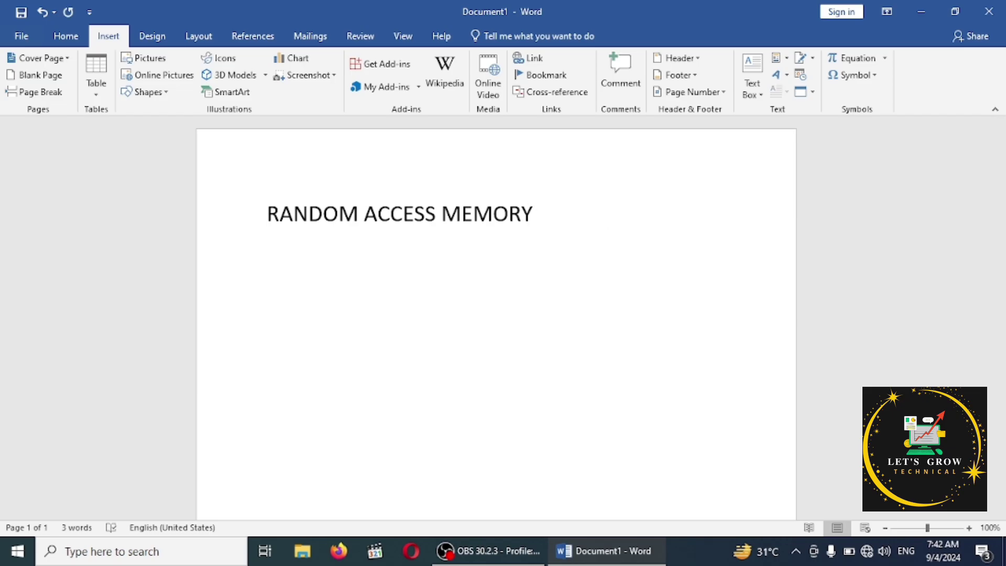
type("=RAND()")
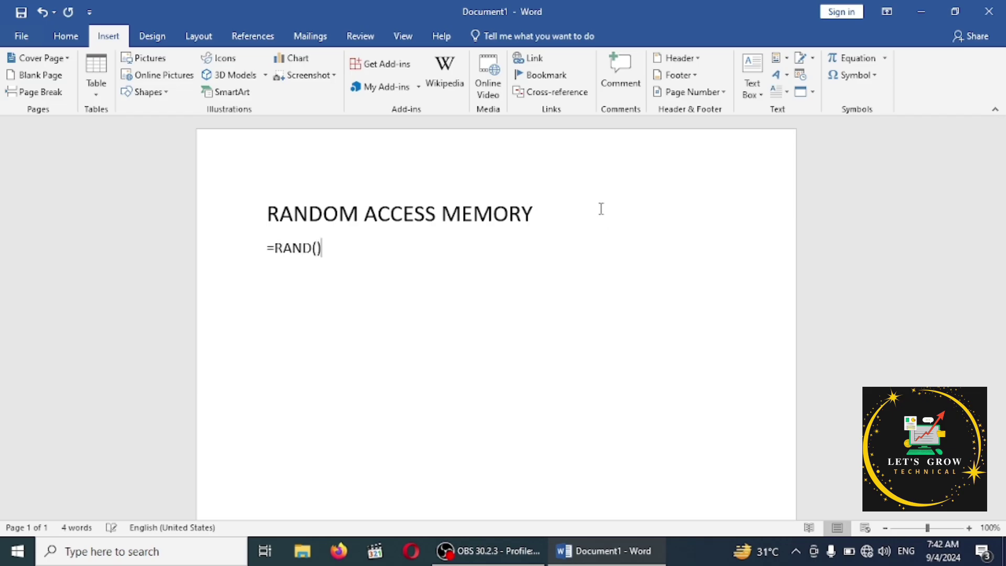
key("Return")
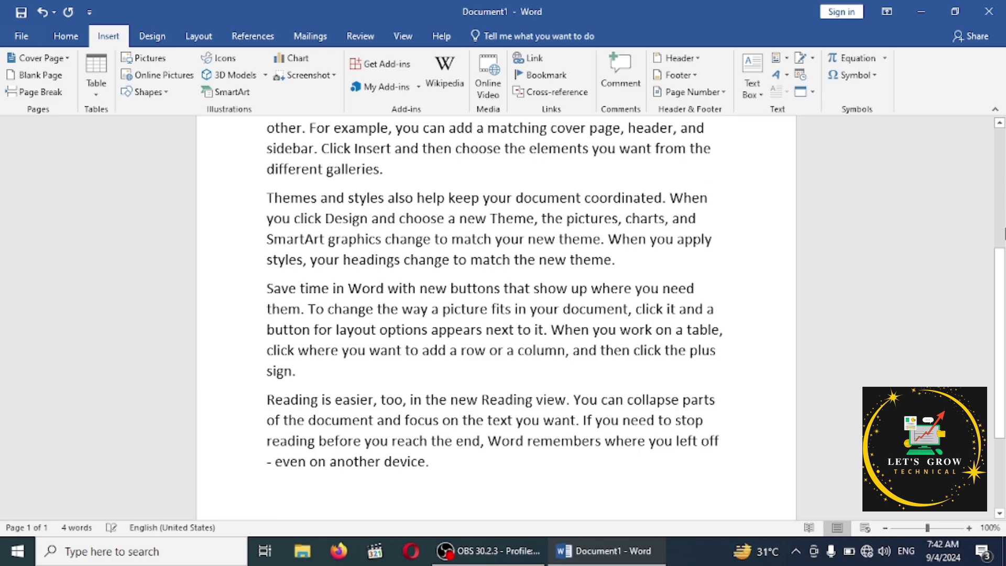
left_click_drag(1000, 278, 1000, 152)
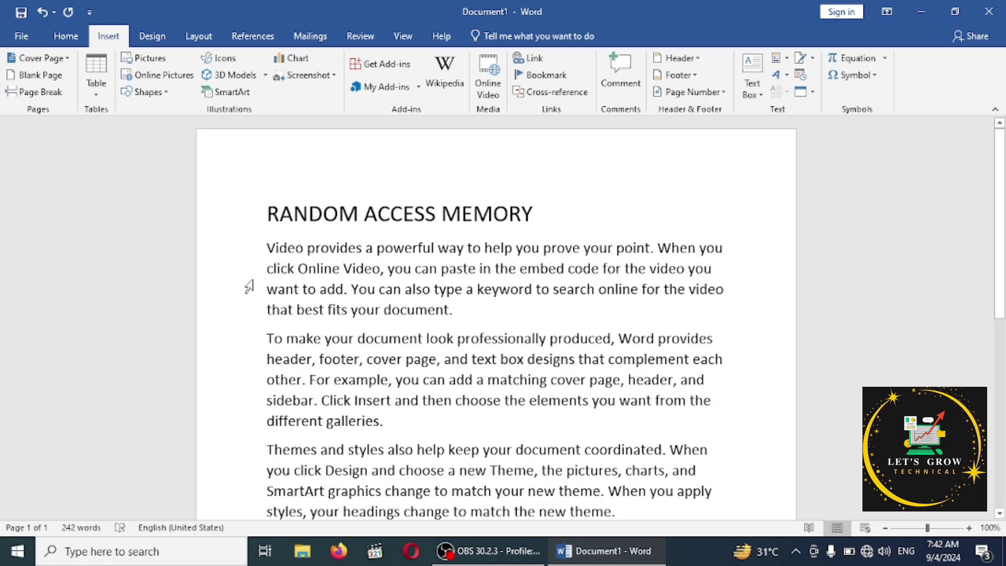
mouse_move(264, 248)
left_mouse_down()
mouse_move(493, 335)
mouse_move(493, 314)
left_mouse_up()
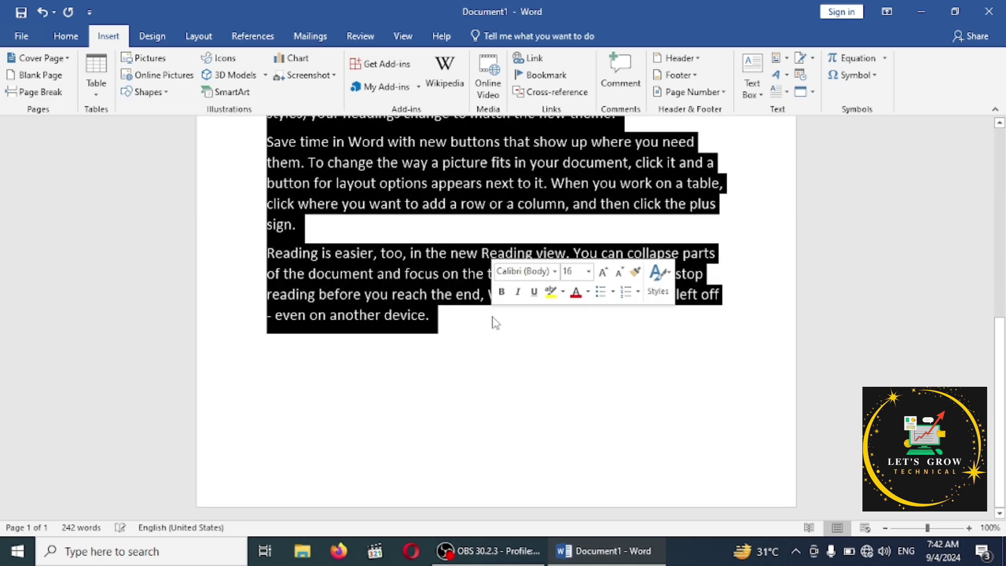
Step: Save the selected sample paragraphs to the Quick Part gallery under the name PARAGRAPH
left_click(775, 57)
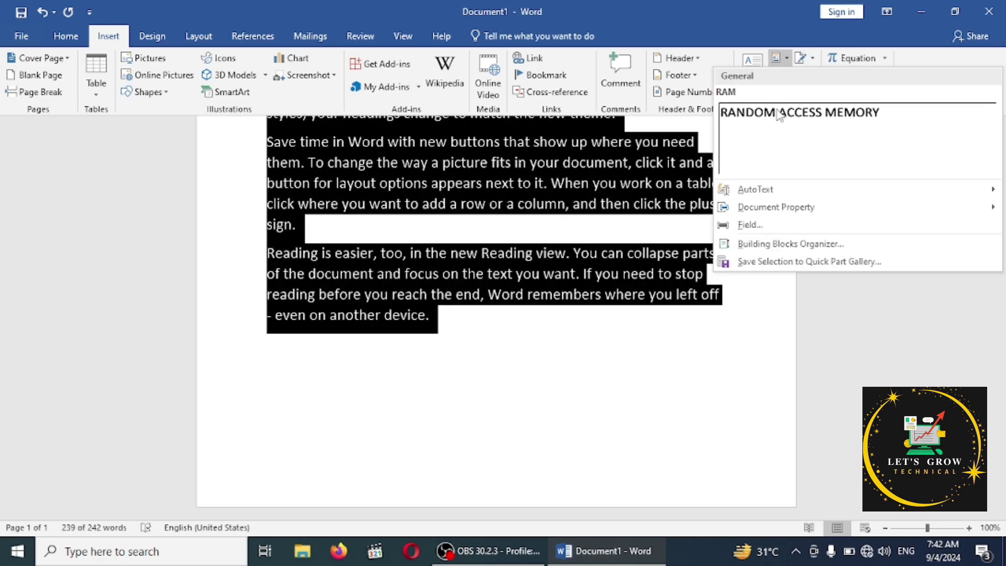
left_click(771, 264)
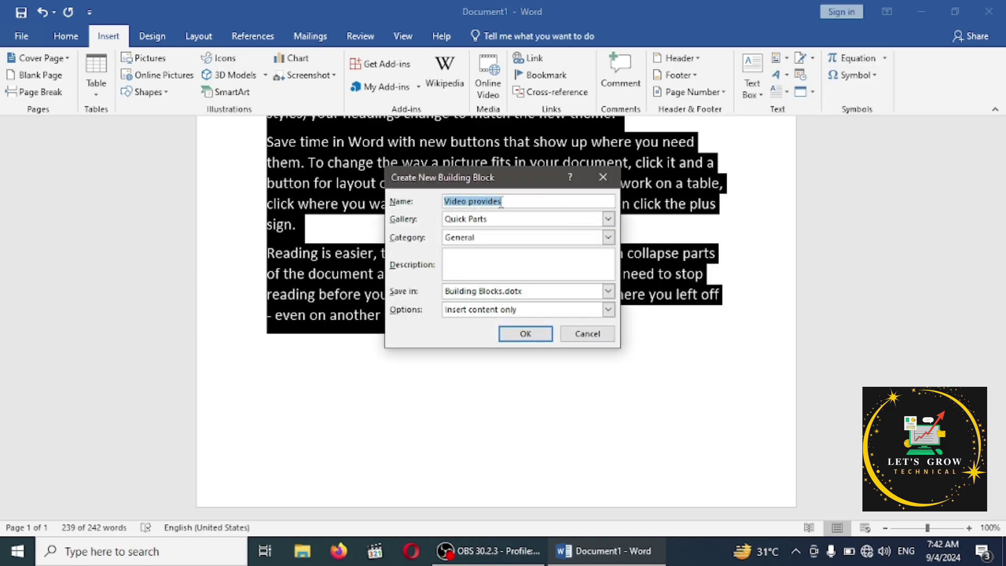
type("PARA")
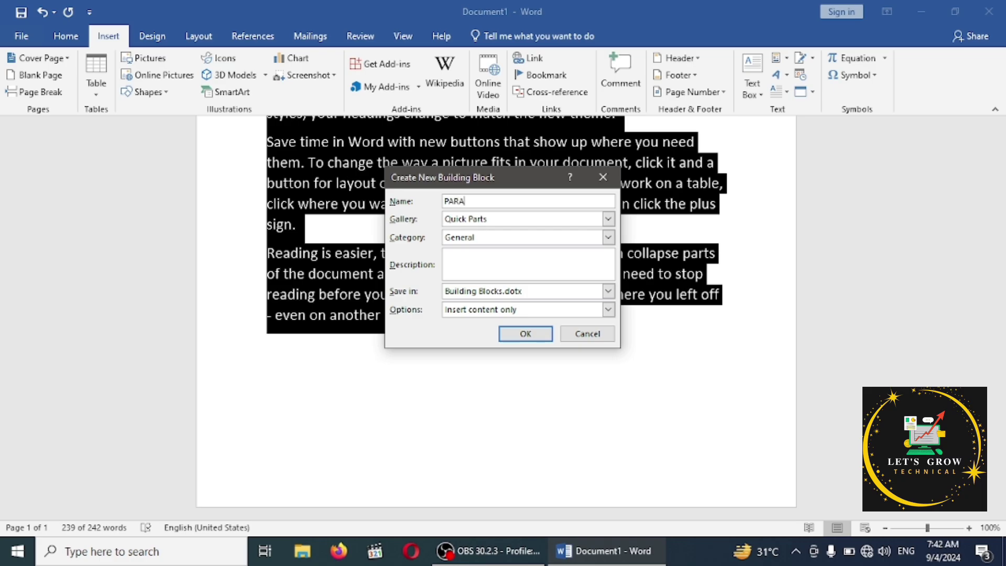
type("GRAP")
type("H")
left_click(512, 335)
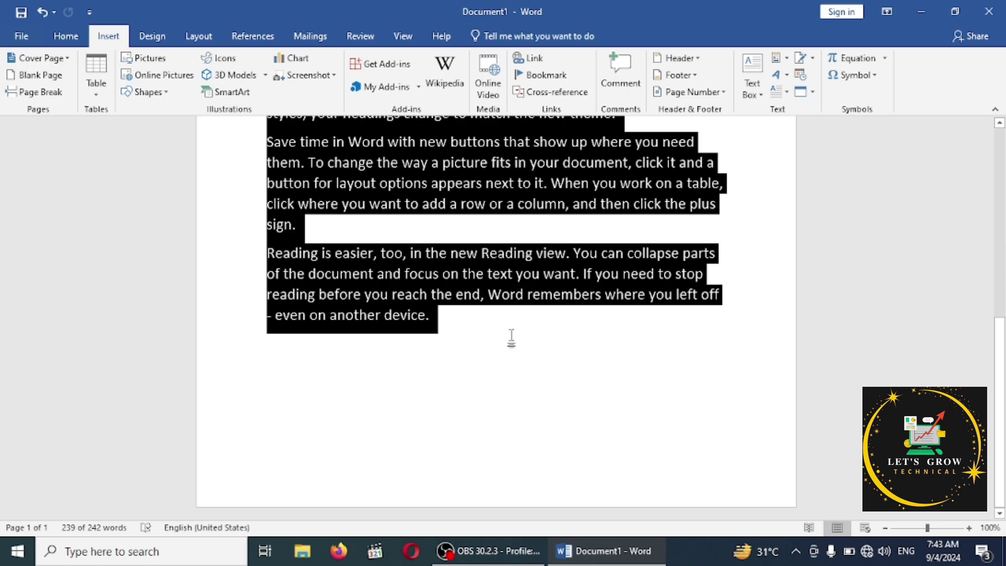
Step: Delete the sample text, test-insert the PARAGRAPH quick part, then clear the page again
key("Delete")
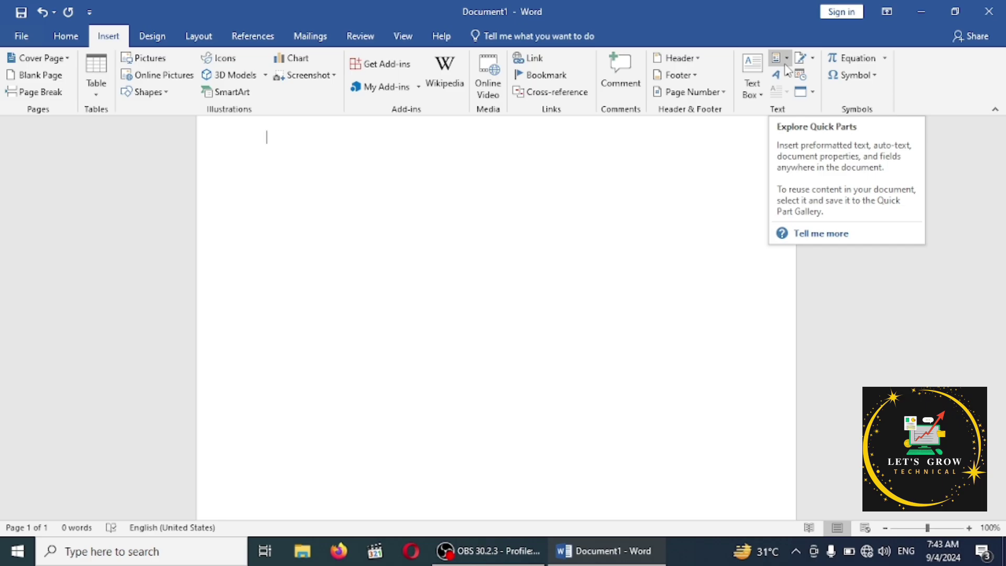
left_click(786, 58)
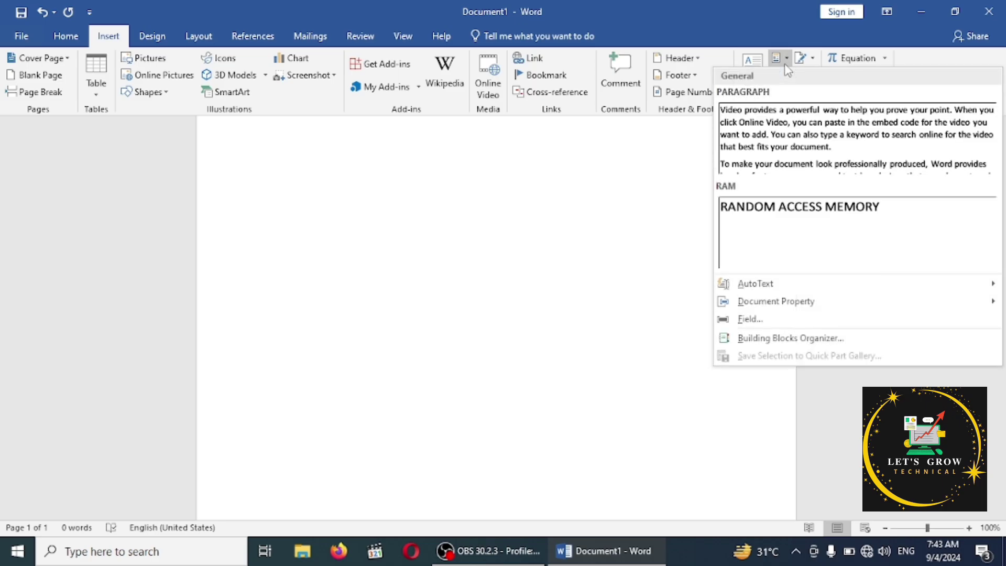
left_click(779, 128)
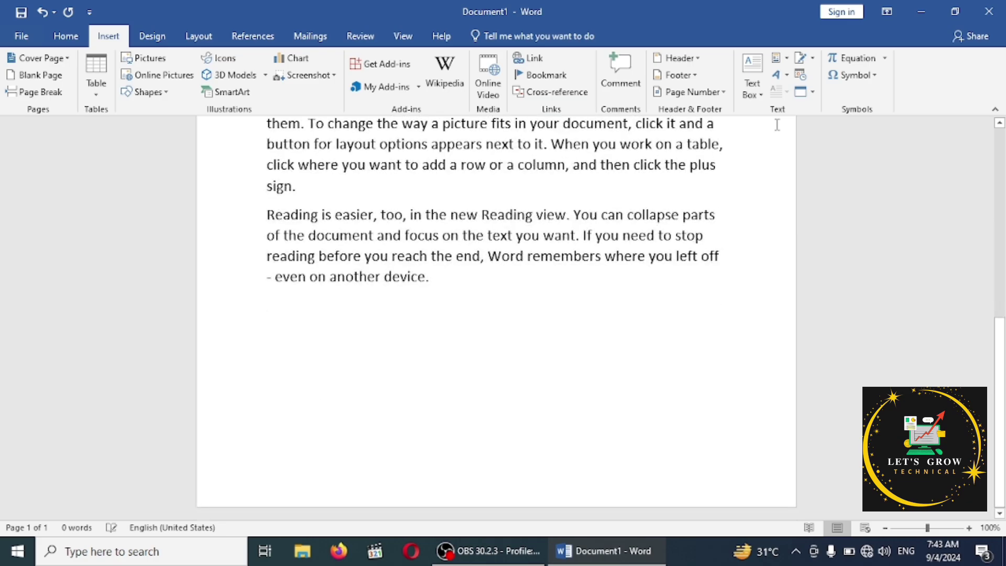
key("ctrl+a")
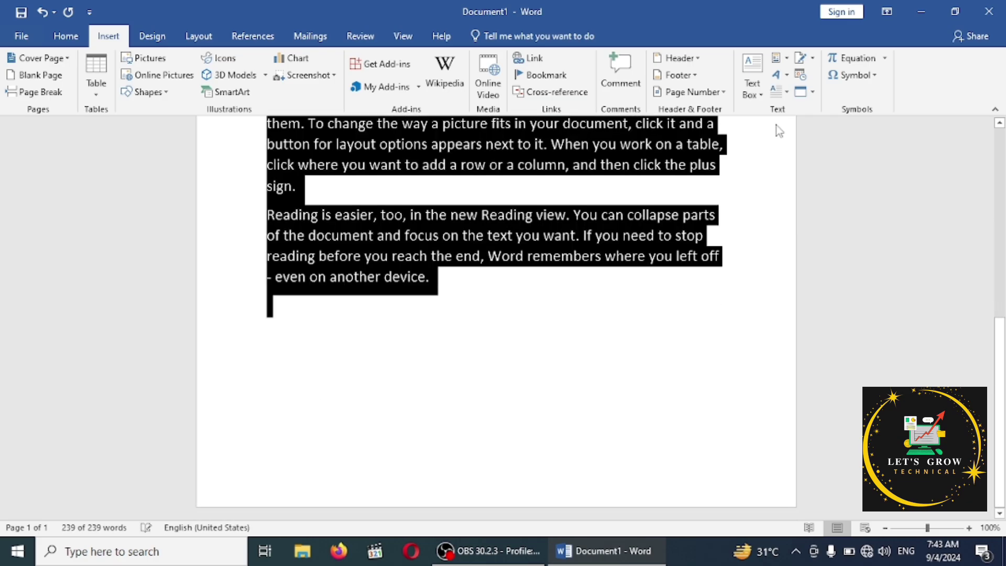
key("Delete")
Step: Insert the RAM quick part so RANDOM ACCESS MEMORY stands alone, and select it
left_click(787, 61)
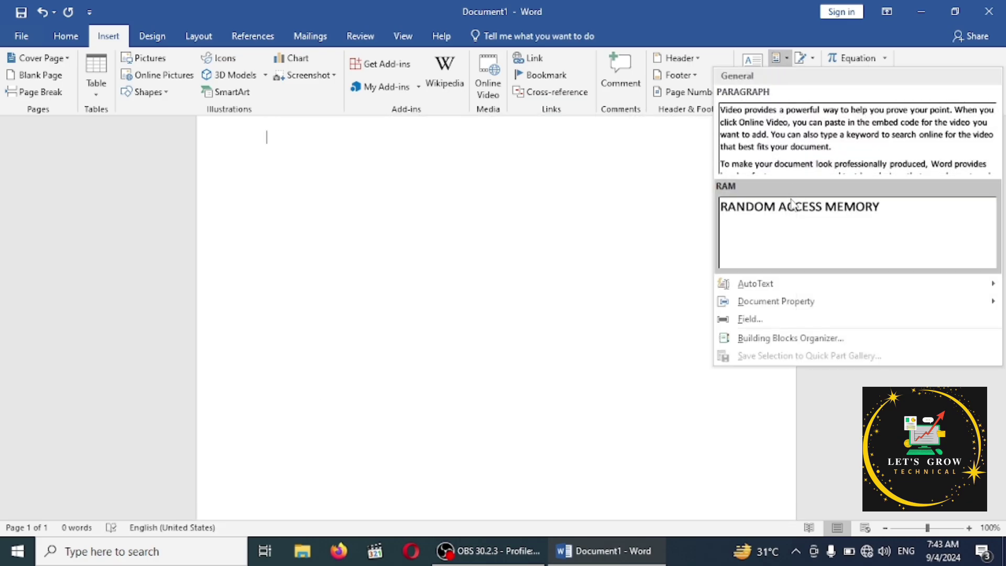
left_click(784, 218)
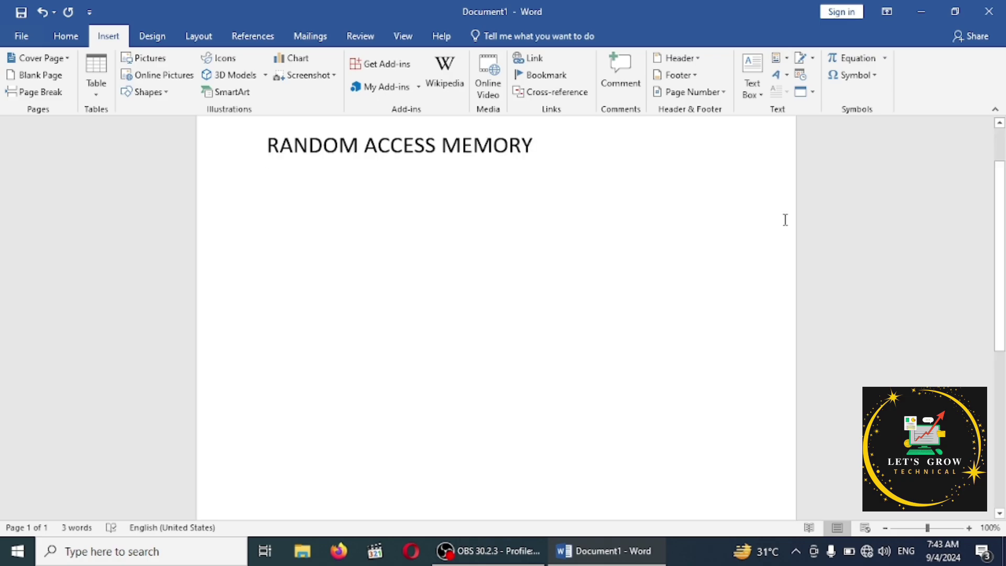
key("ctrl+a")
key("ctrl+c")
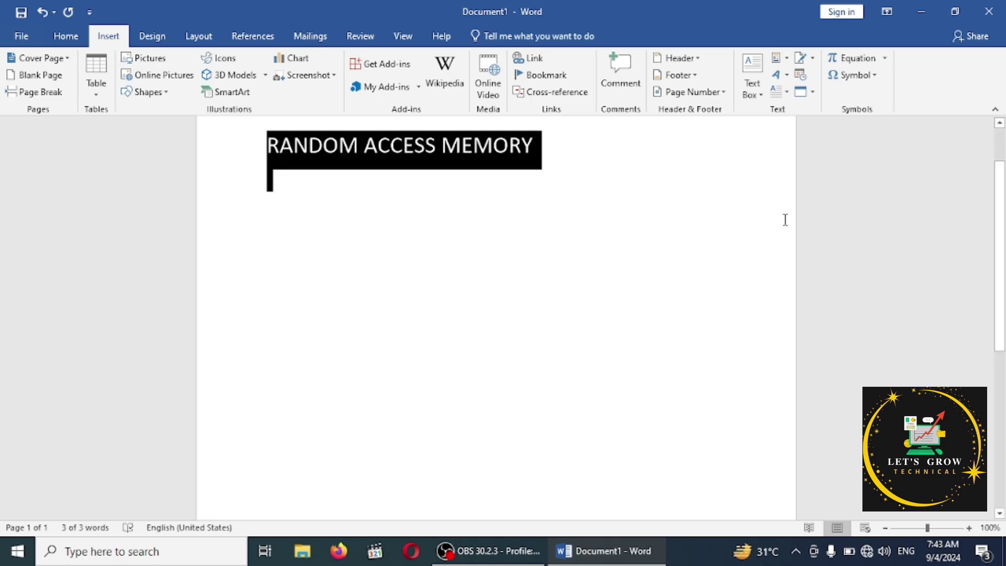
Step: Replace the heading with typed RAM, then expand a typed P into the PARAGRAPH quick part's paragraphs
key("Delete")
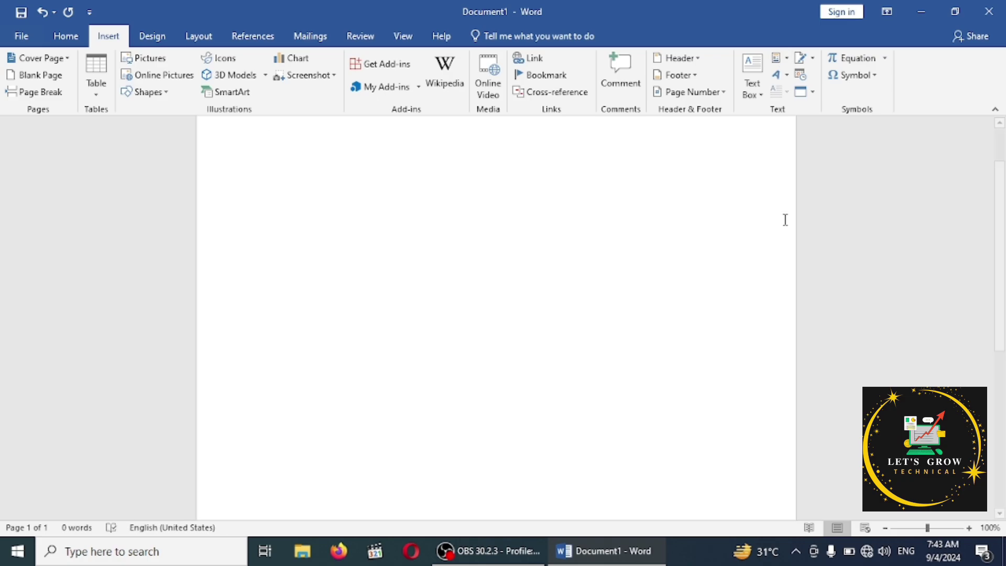
type("RAM")
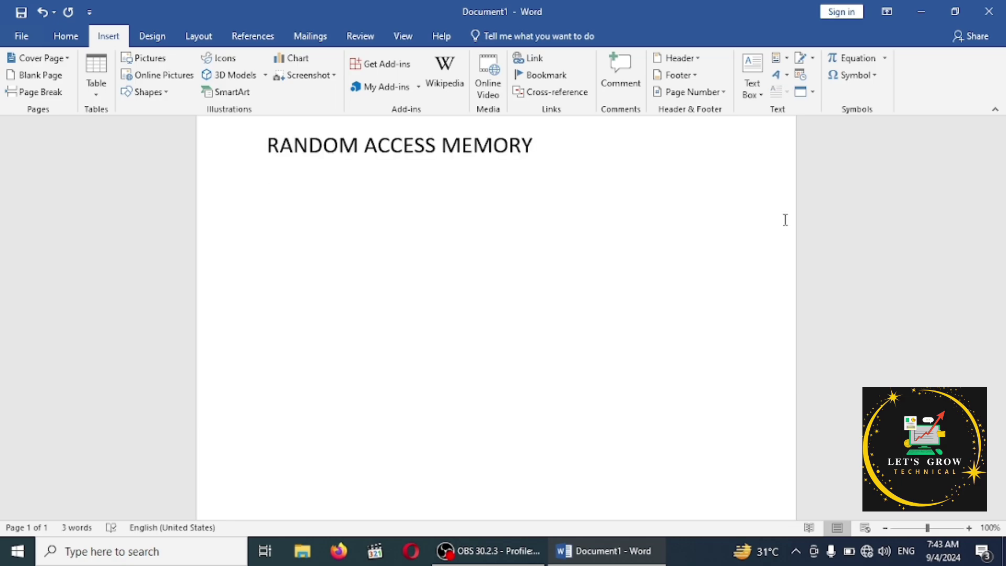
type("P")
key("BackSpace")
type("P")
key("shift+Home")
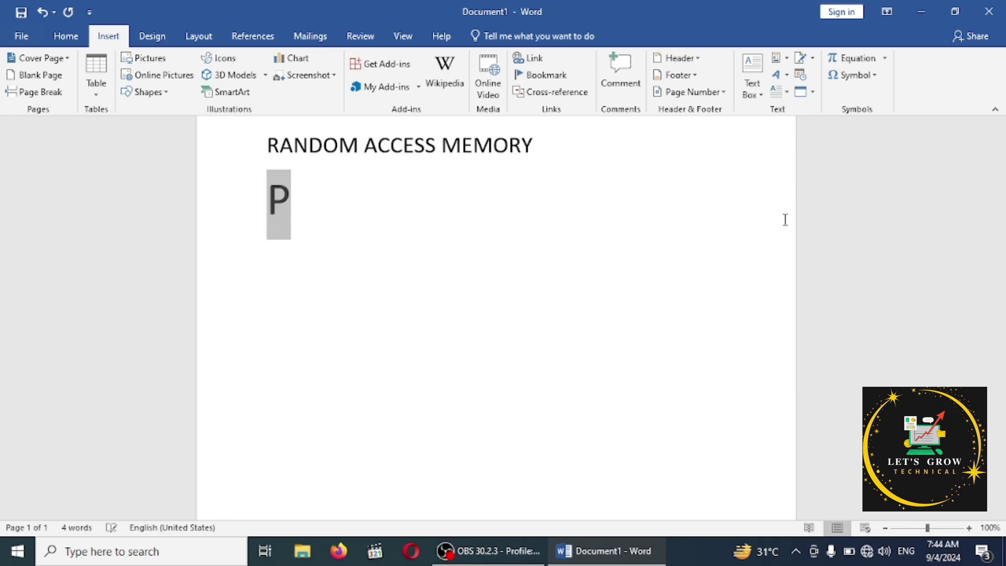
key("ctrl+v")
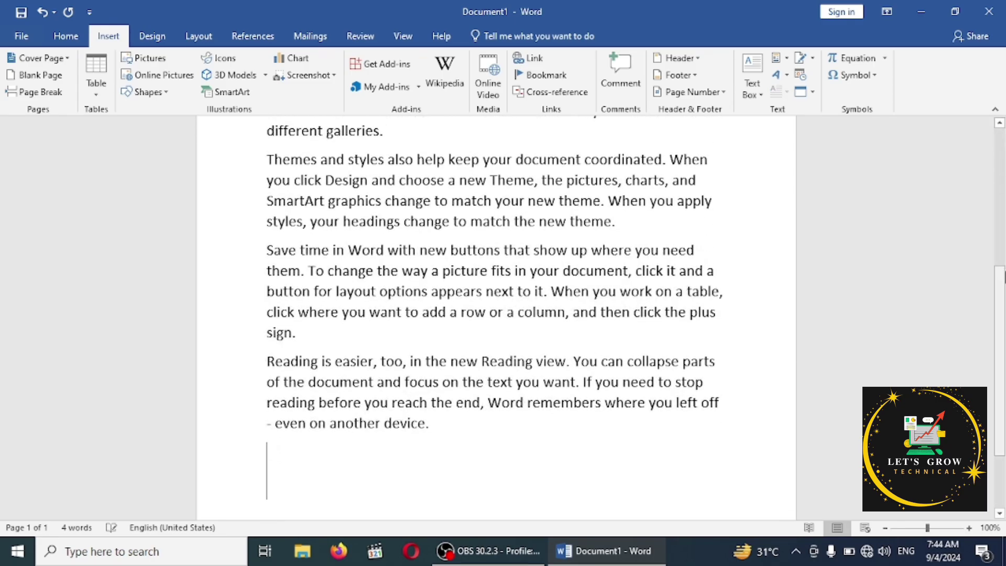
Step: Clear all text and expand a typed R into the RAM quick part, RANDOM ACCESS MEMORY
key("ctrl+a")
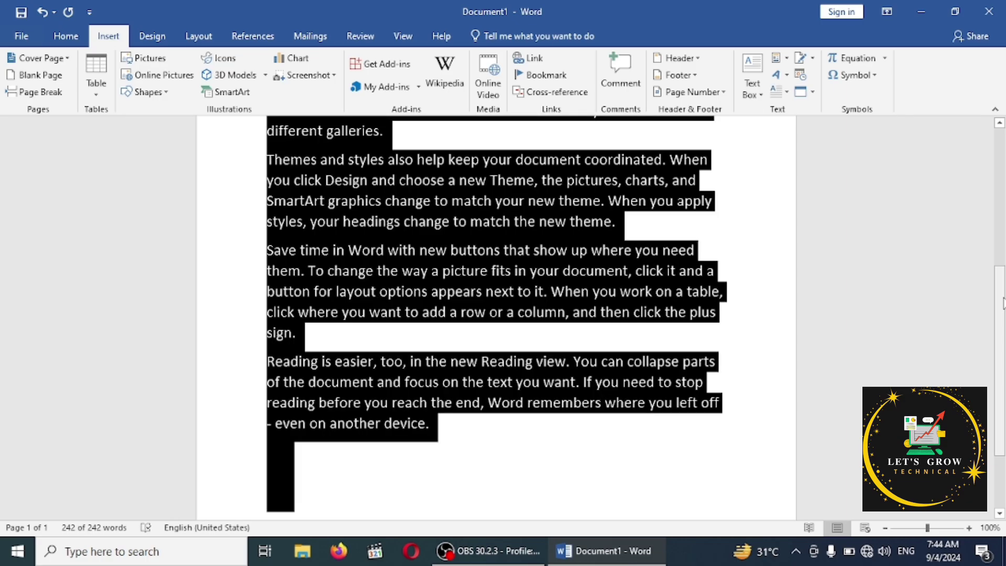
key("Delete")
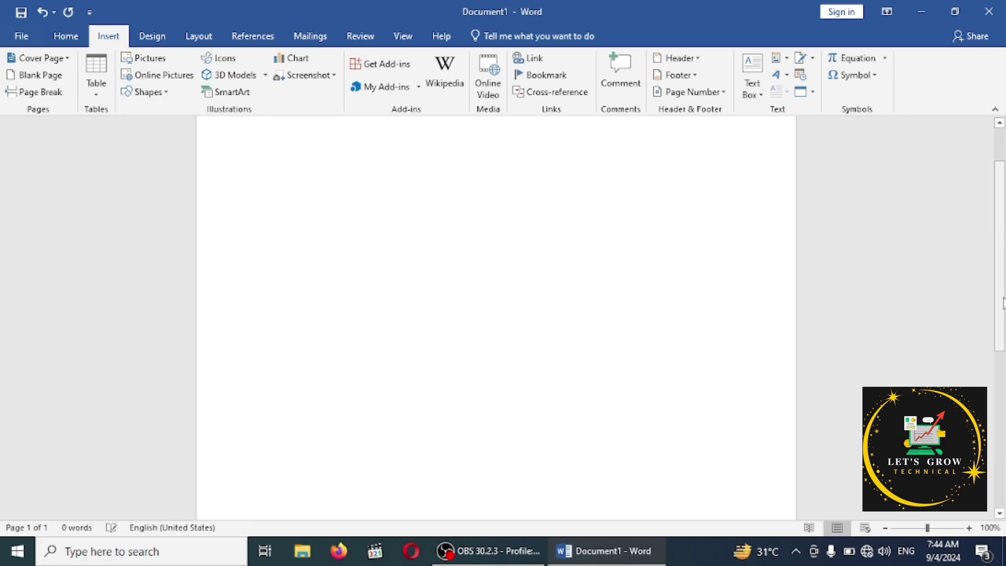
type("RAM")
key("BackSpace")
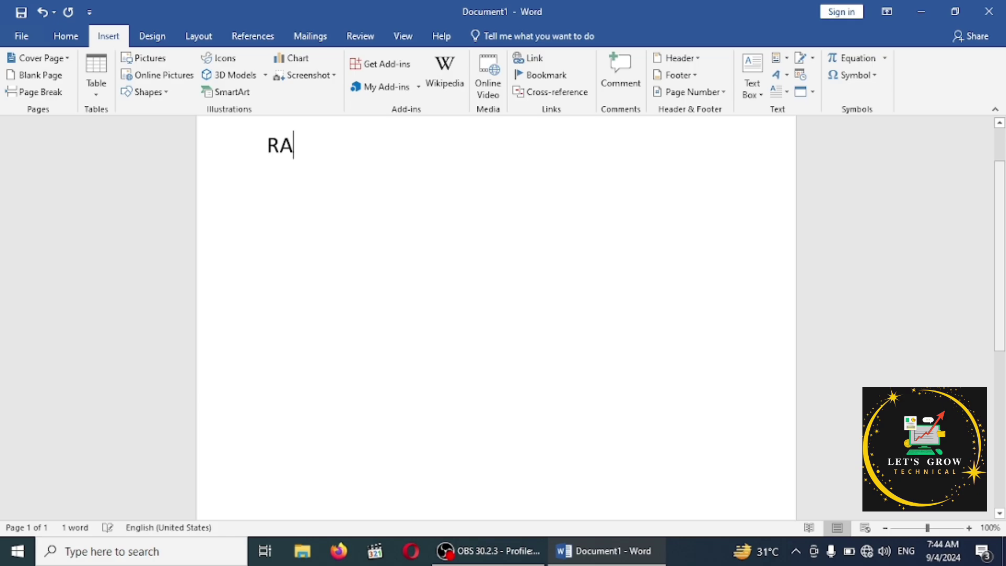
key("BackSpace")
key("shift+Left")
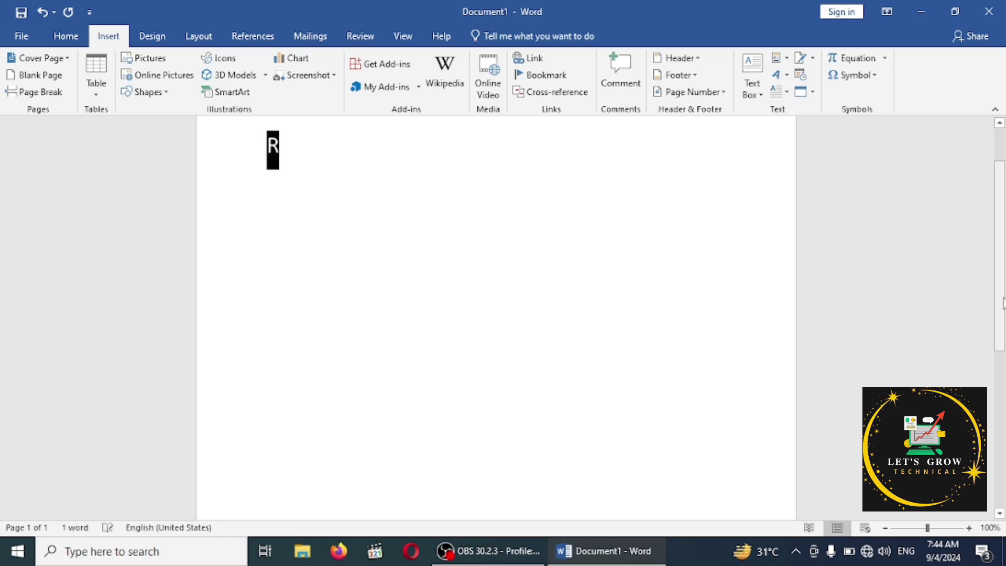
key("ctrl+v")
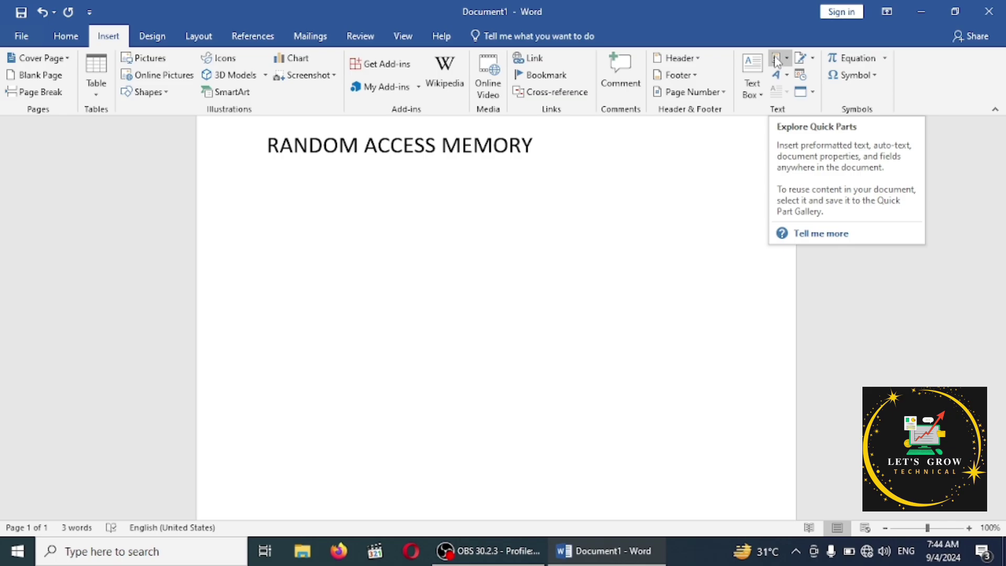
Step: Insert a Company Phone document property field under the title, then view the File Info page
left_click(783, 62)
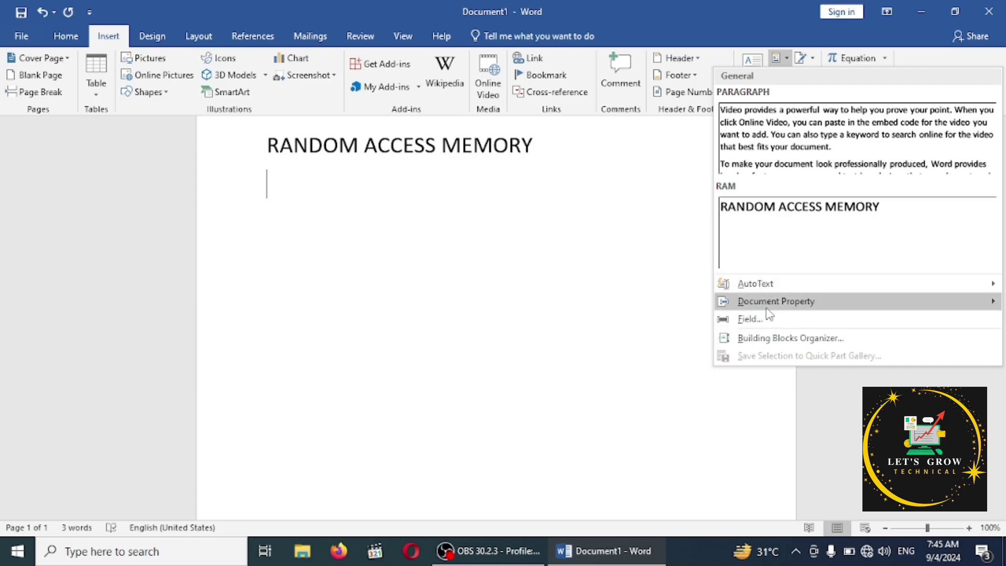
mouse_move(775, 301)
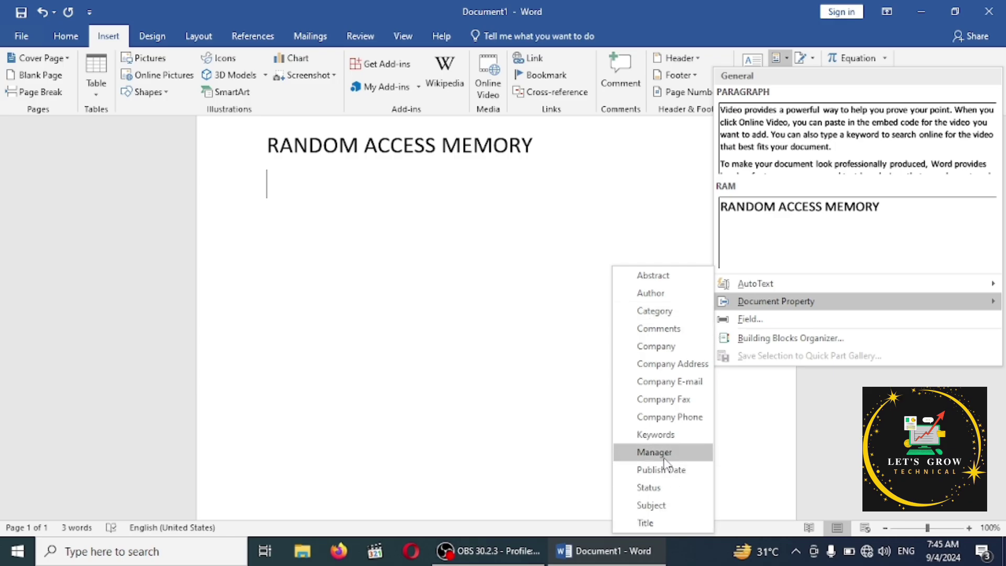
left_click(663, 417)
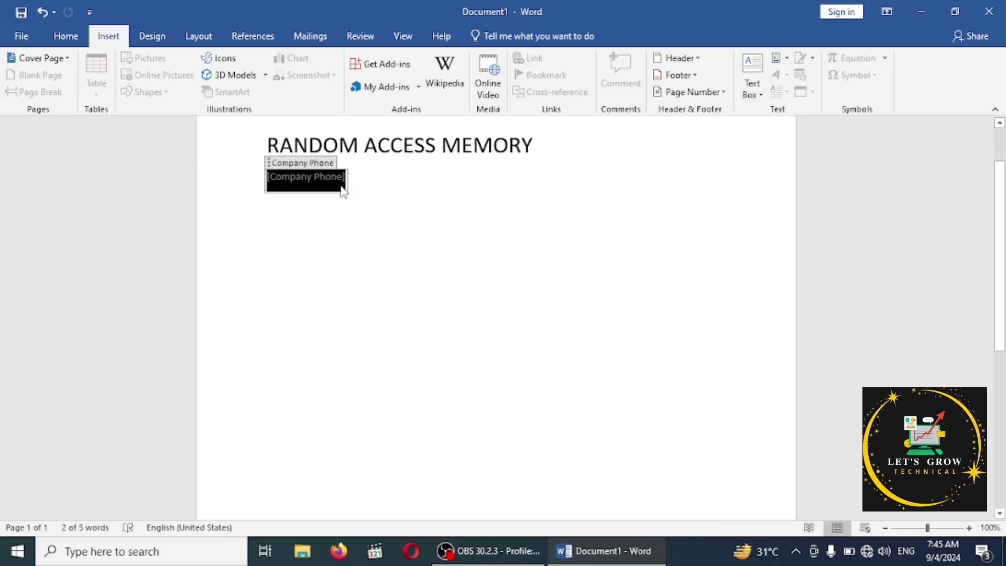
left_click(391, 195)
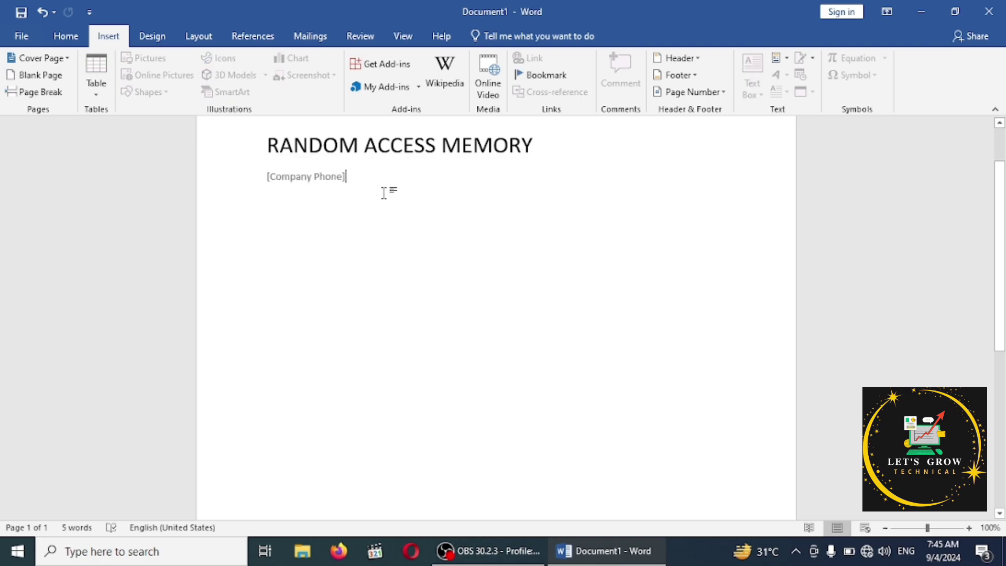
left_click(319, 176)
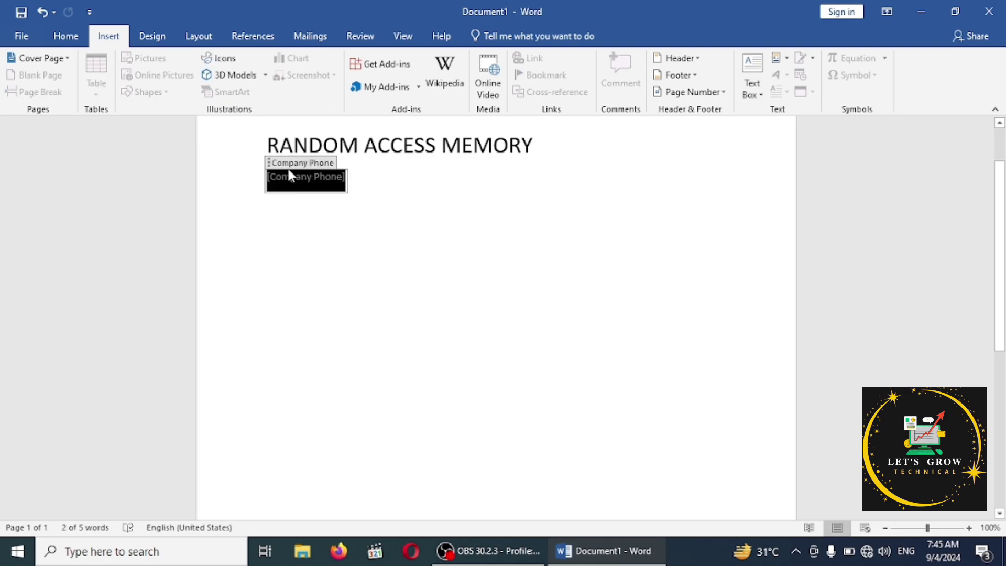
left_click(346, 188)
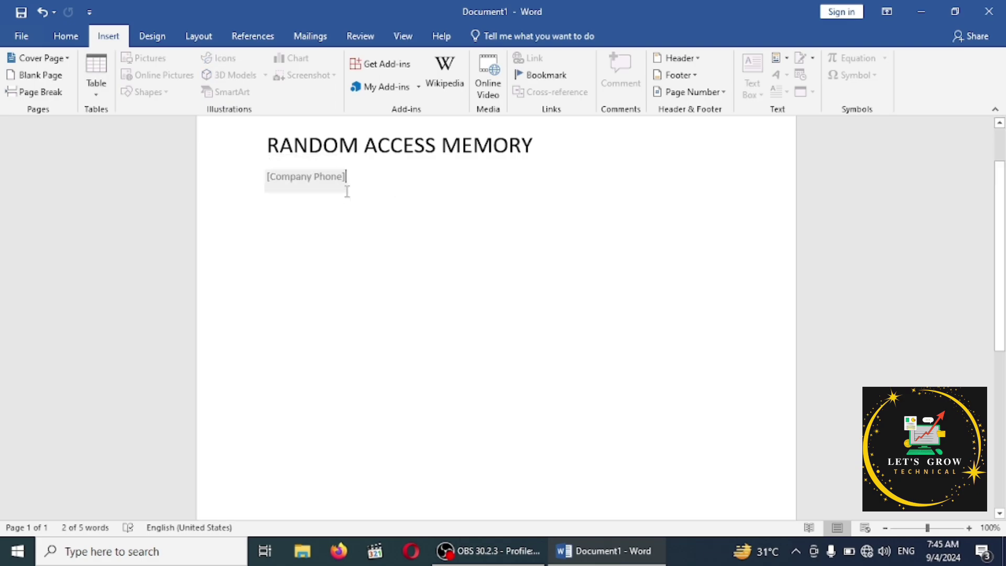
left_click(26, 34)
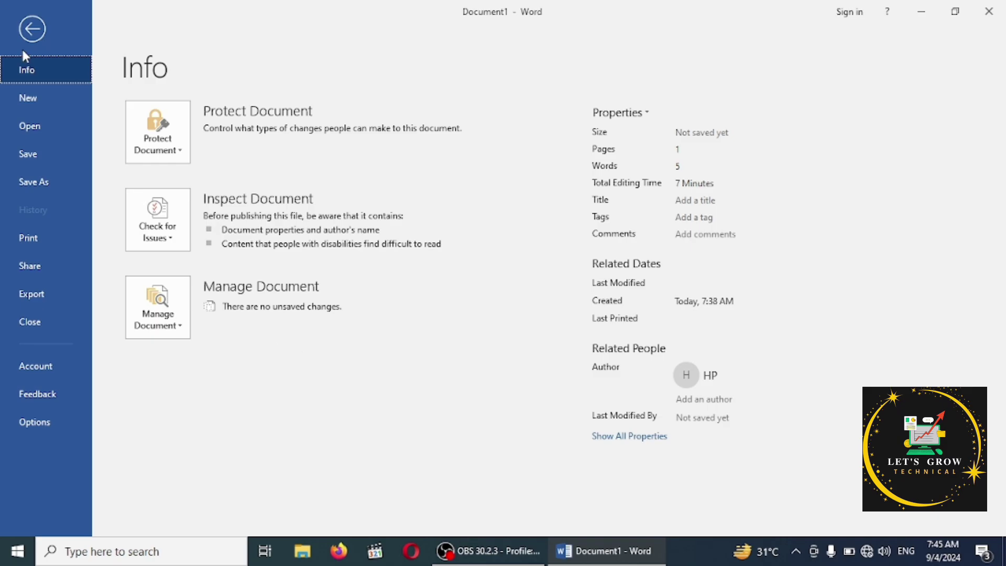
Step: Return from File Info to the document and add an empty paragraph after [Company Phone]
left_click(29, 30)
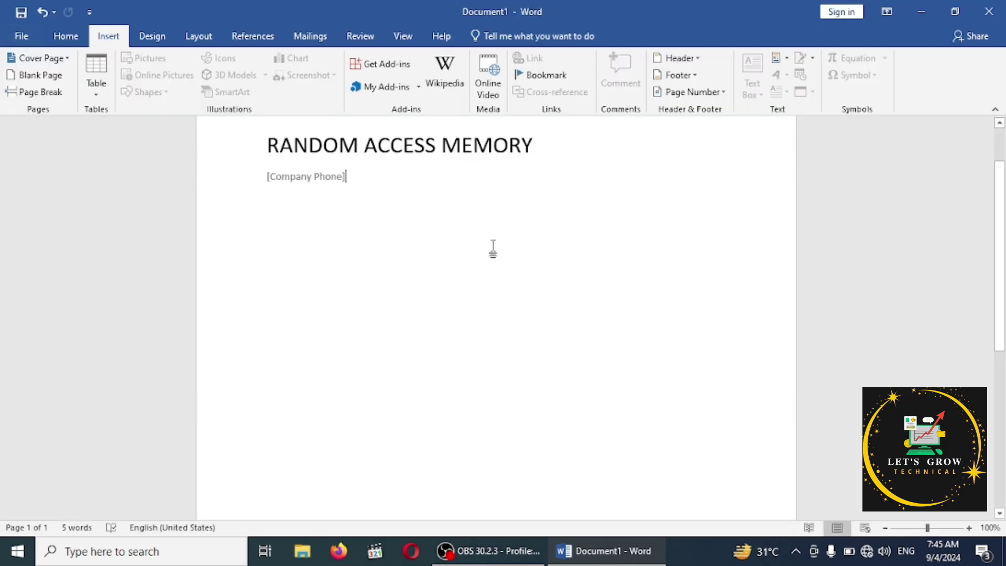
left_click(778, 58)
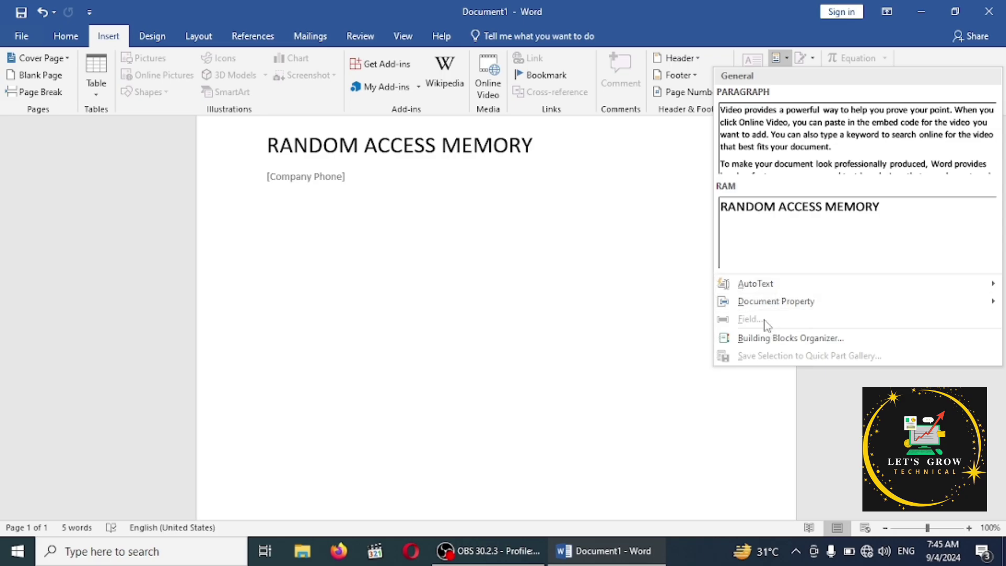
left_click(535, 282)
key("Return")
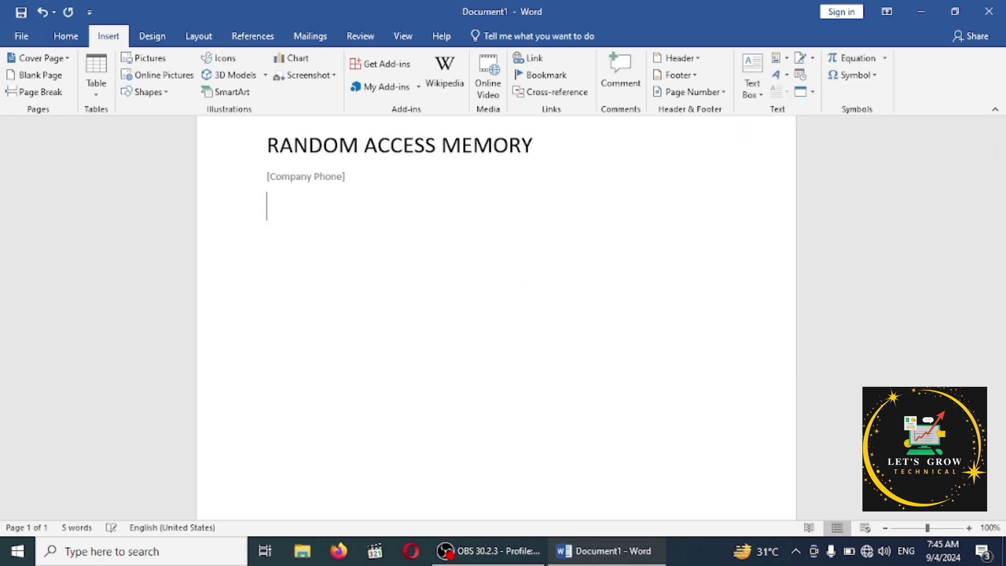
Step: Browse the AutoNum, Citation, Bibliography and Compare fields in the Field dialog, then cancel without inserting
left_click(786, 62)
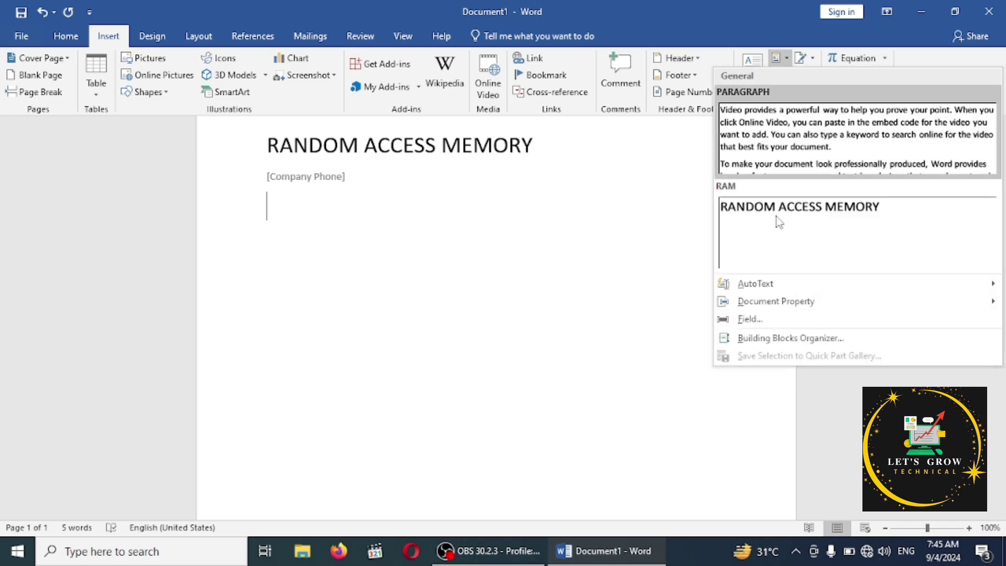
left_click(764, 321)
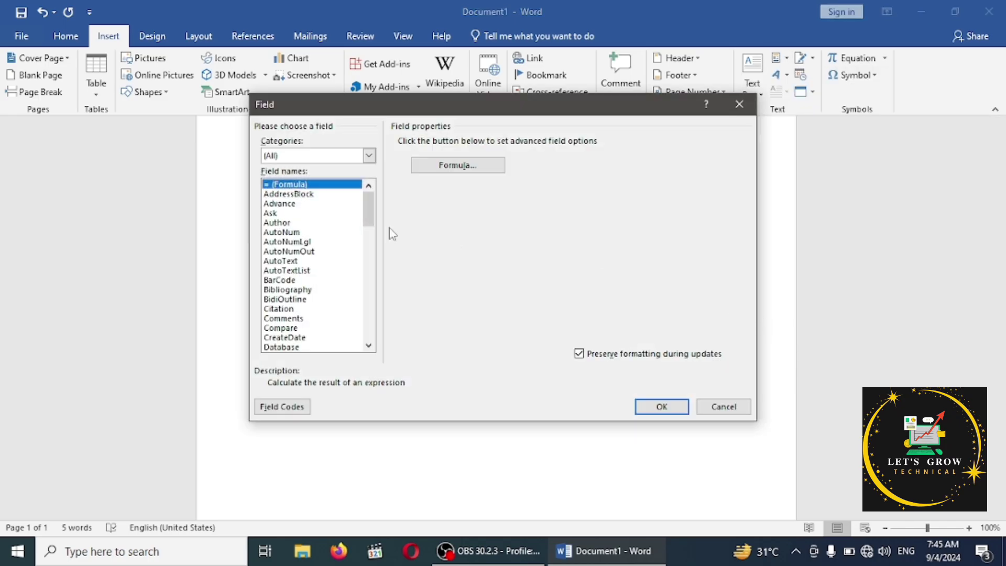
left_click(313, 232)
left_click(306, 271)
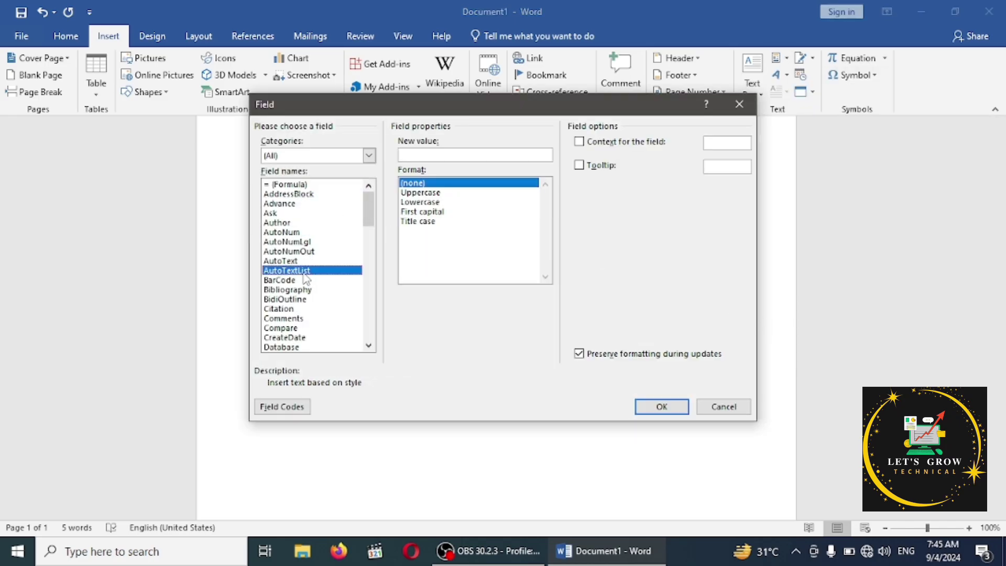
left_click(288, 232)
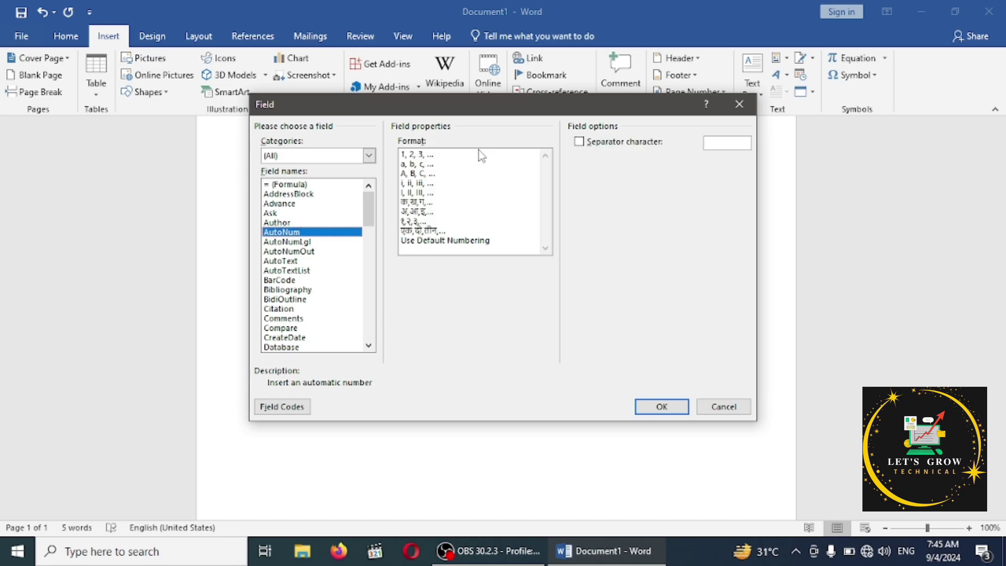
left_click(285, 309)
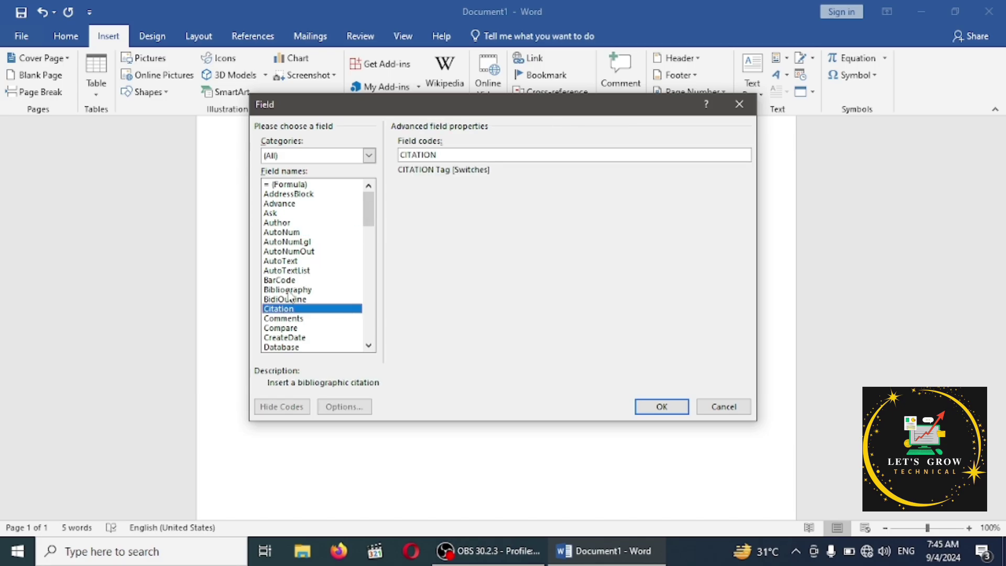
left_click(289, 292)
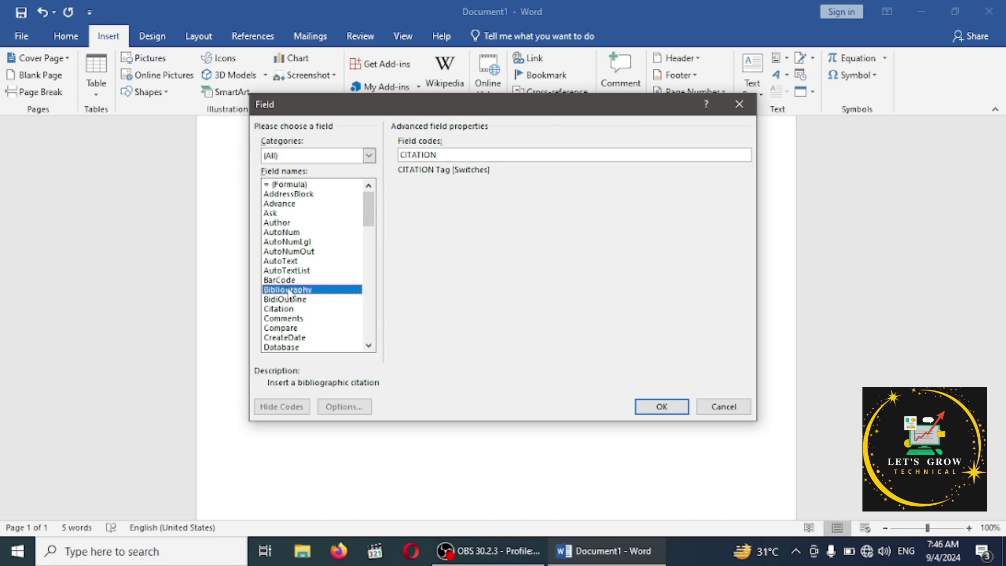
left_click(348, 327)
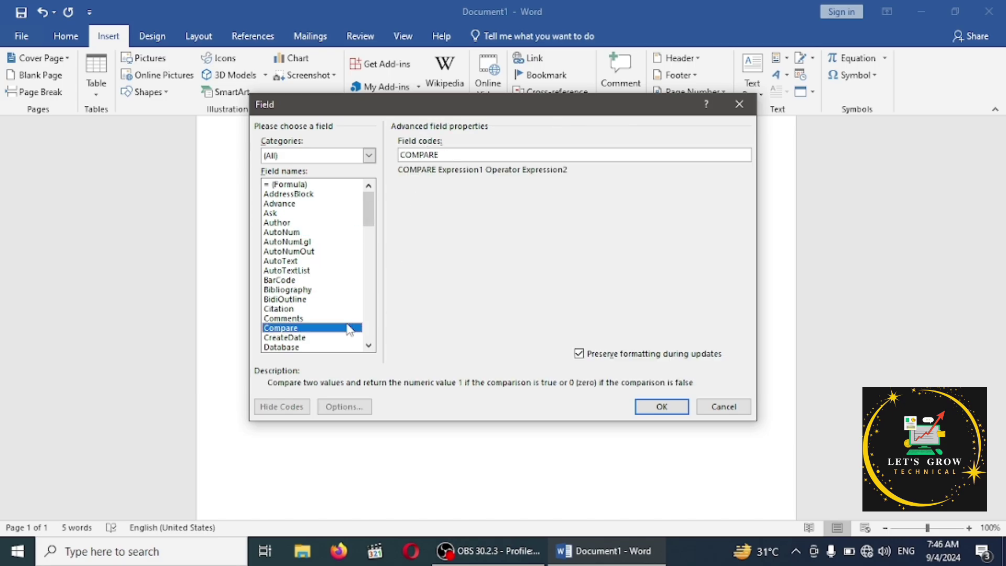
left_click(704, 414)
left_click(778, 57)
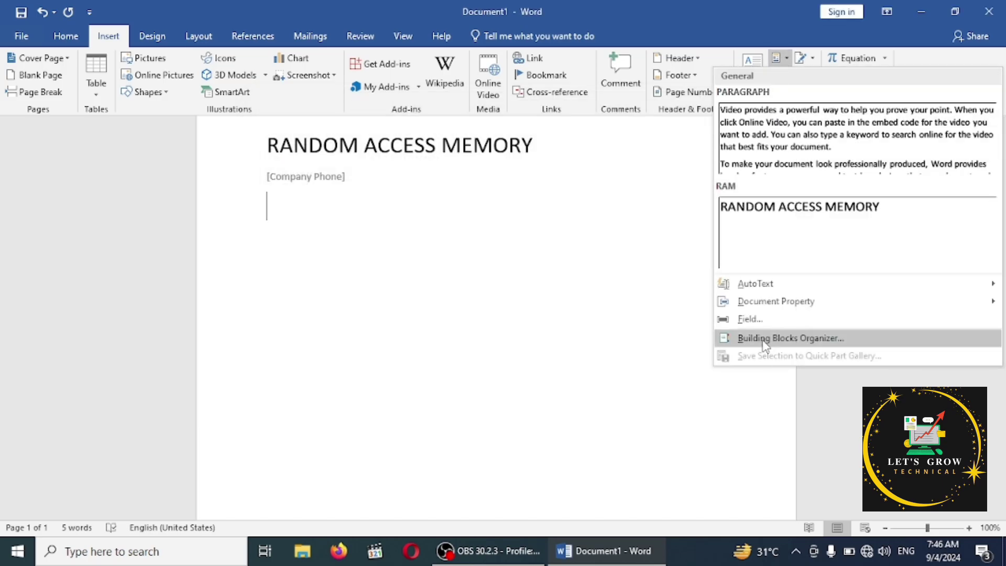
Step: In the Building Blocks Organizer, compare Slice (Dark), Sideline, Ion (Light) and ViewMaster, then insert the Ion (Dark) cover page
left_click(765, 338)
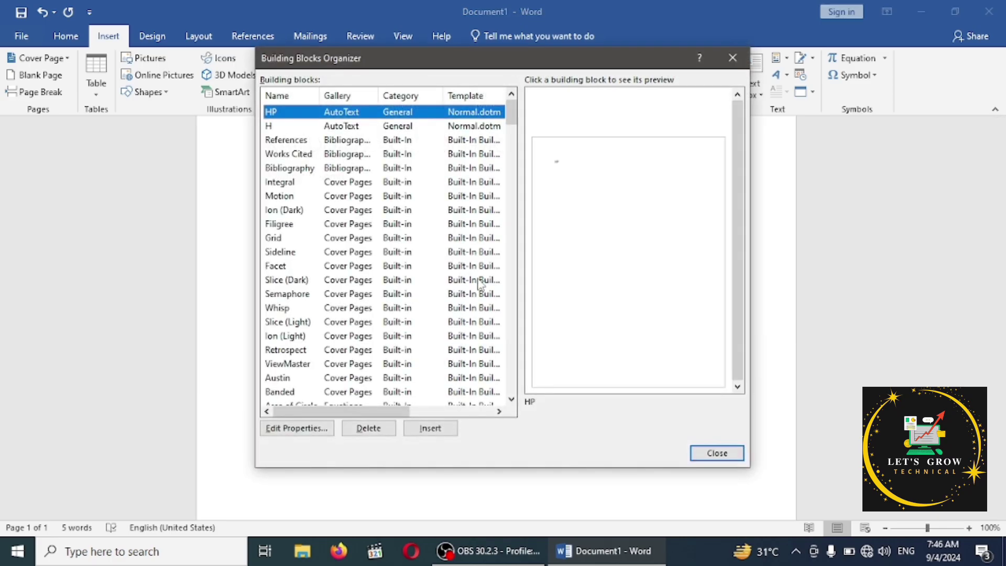
left_click(464, 279)
left_click(434, 254)
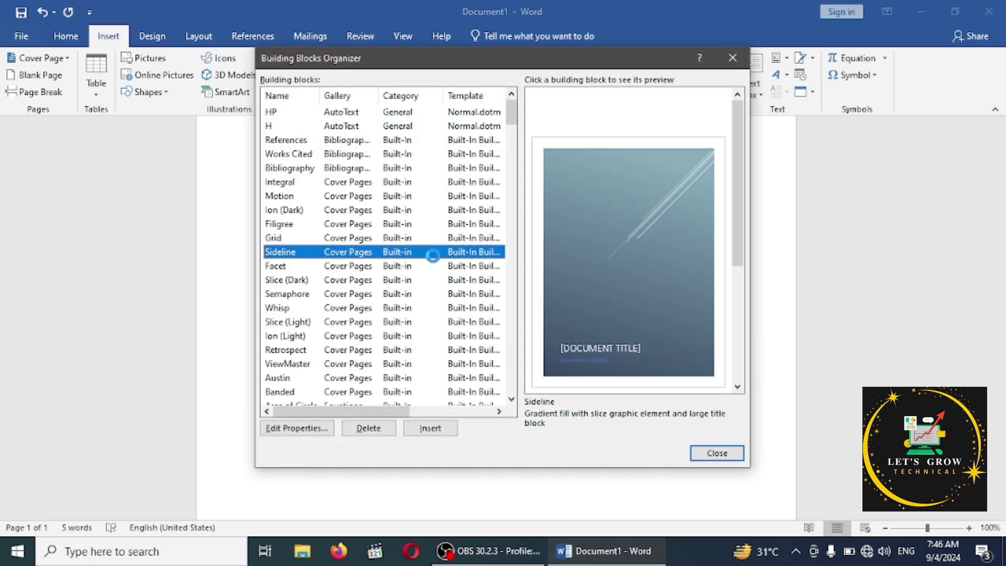
left_click(396, 338)
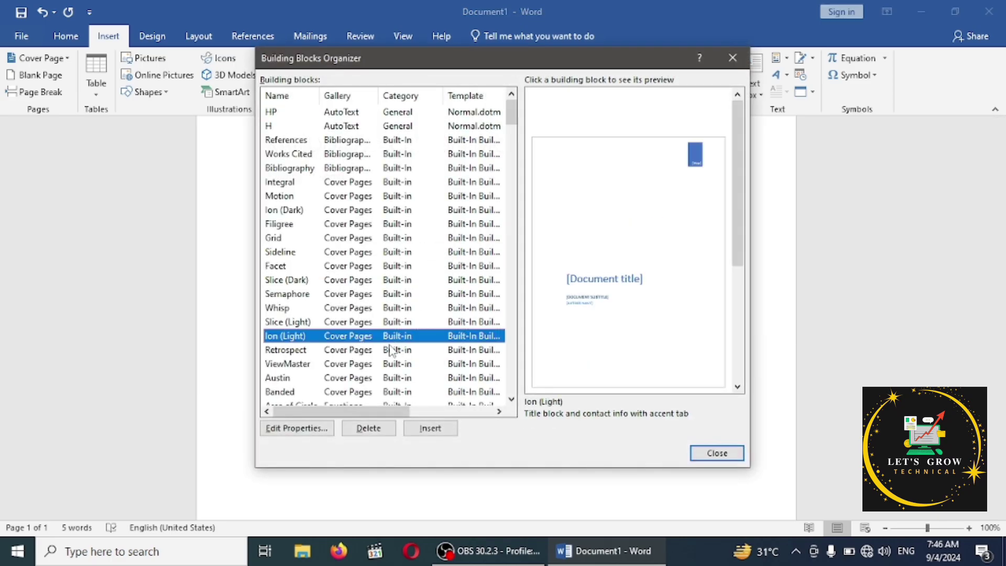
left_click(377, 364)
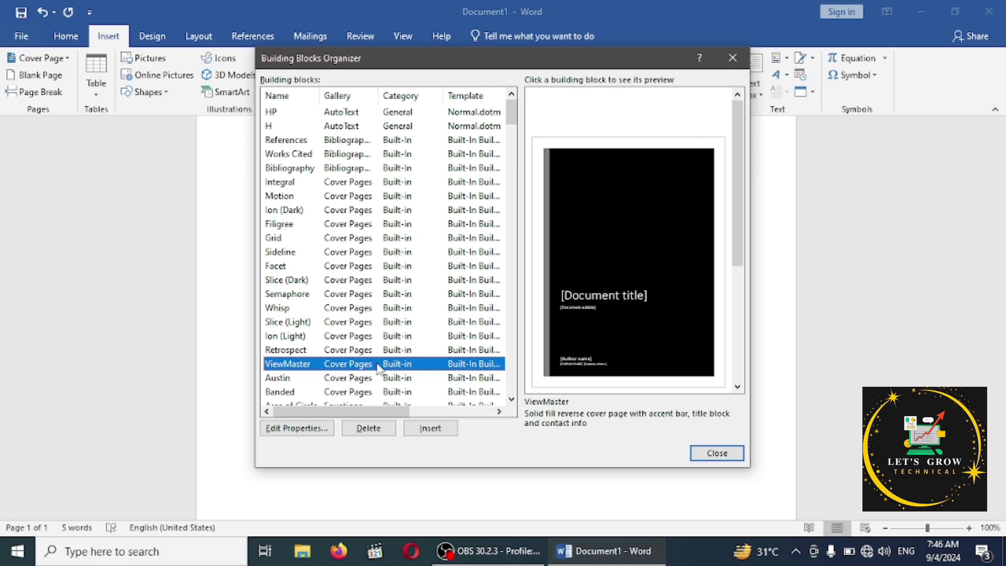
left_click(377, 210)
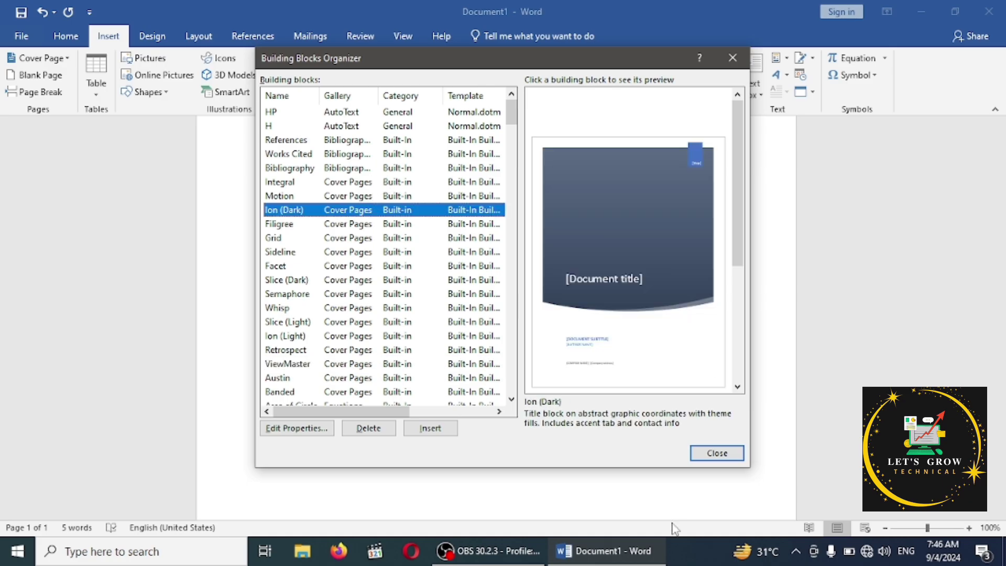
left_click(427, 428)
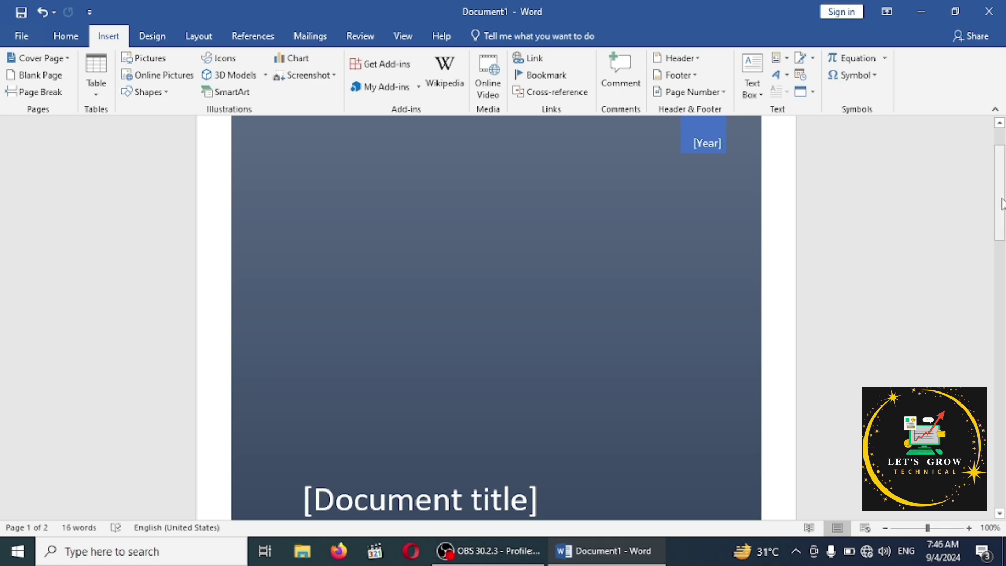
Step: Look over the Ion (Dark) cover page, then undo everything to leave one empty page with 0 words
mouse_move(1001, 204)
left_mouse_down()
mouse_move(955, 347)
mouse_move(979, 310)
mouse_move(990, 144)
left_mouse_up()
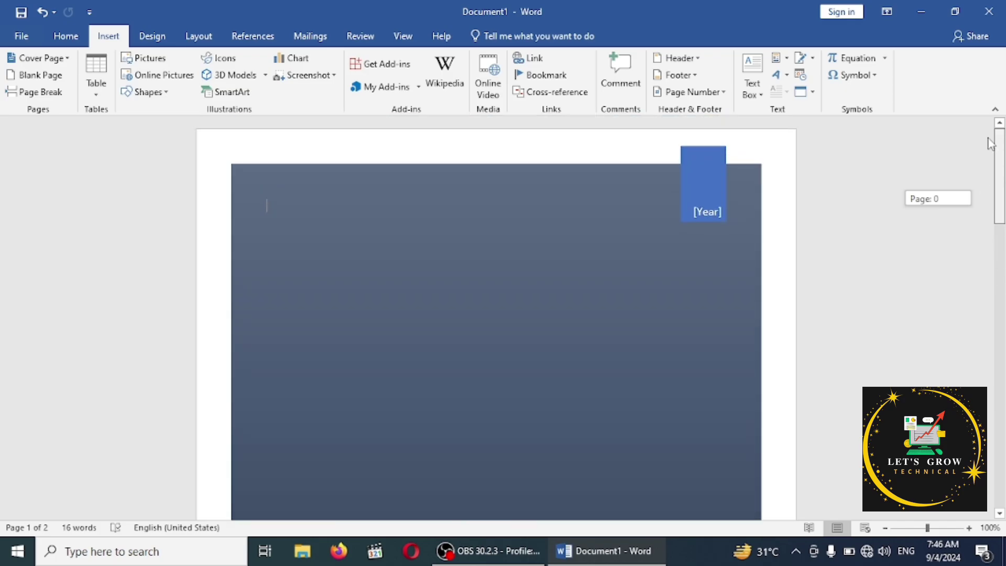
key("ctrl+z")
key("ctrl+z")
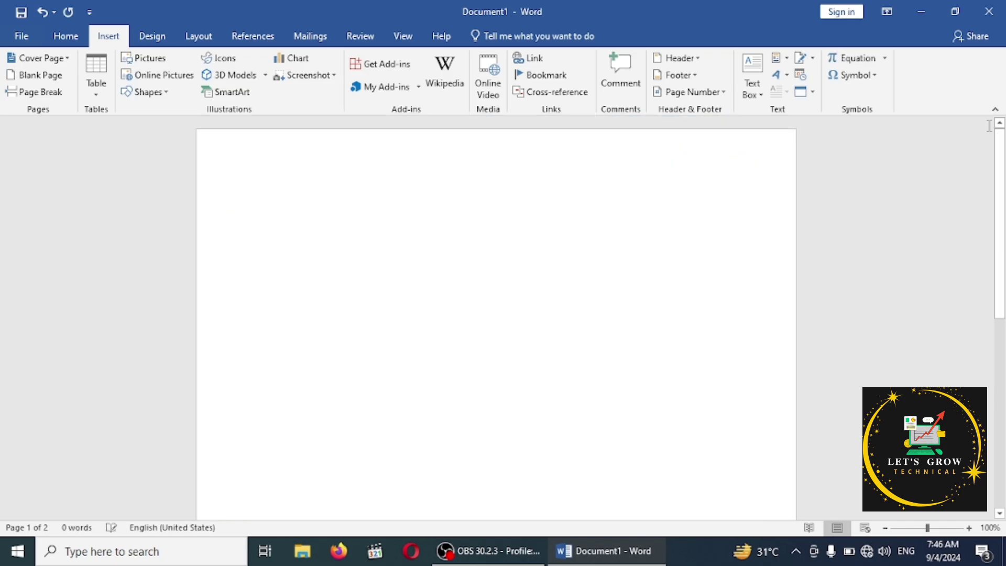
left_click(784, 62)
mouse_move(856, 282)
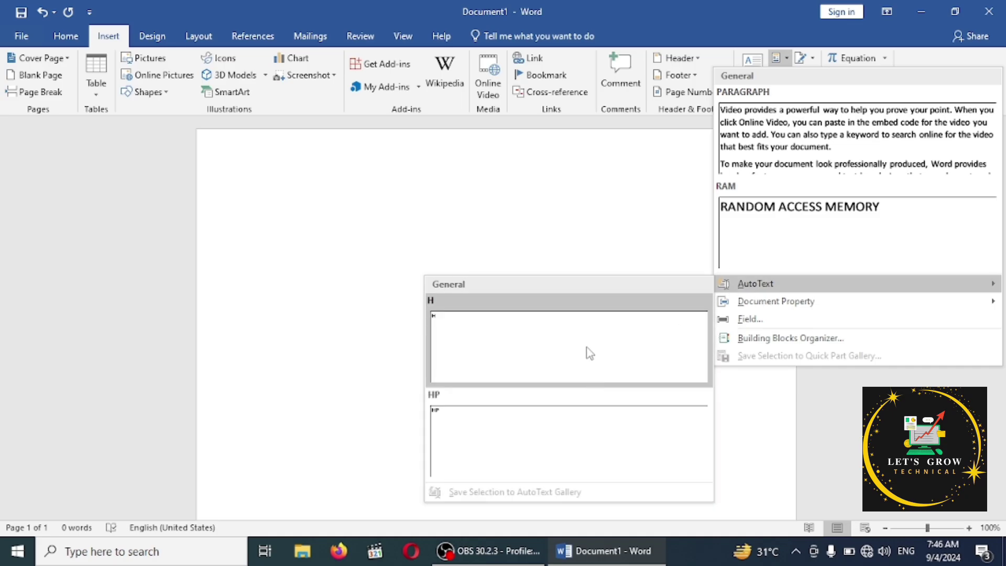
left_click(309, 300)
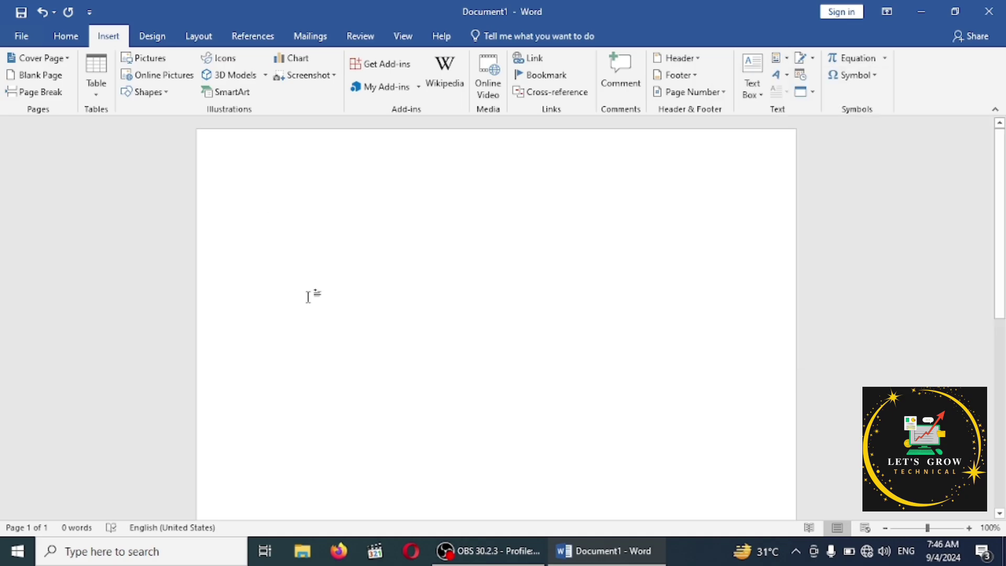